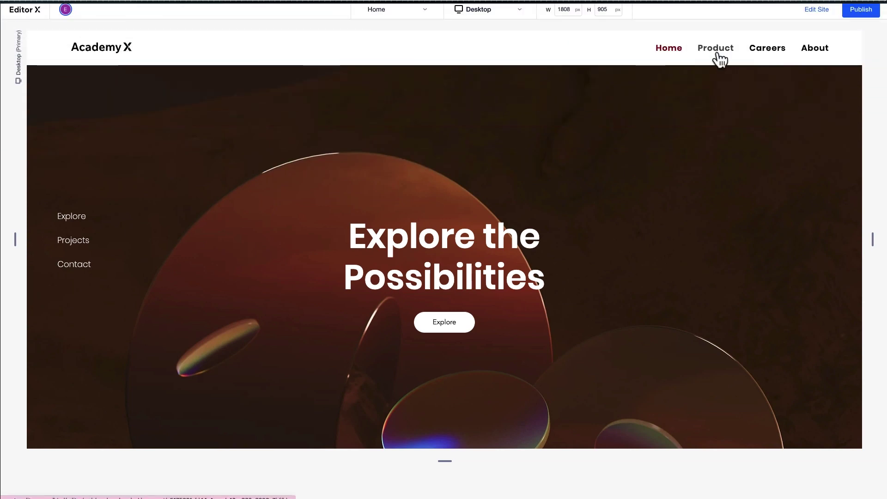
# Step: Preview the desktop header's Careers and About dropdowns and the Projects and Explore links
pyautogui.moveTo(758, 59)
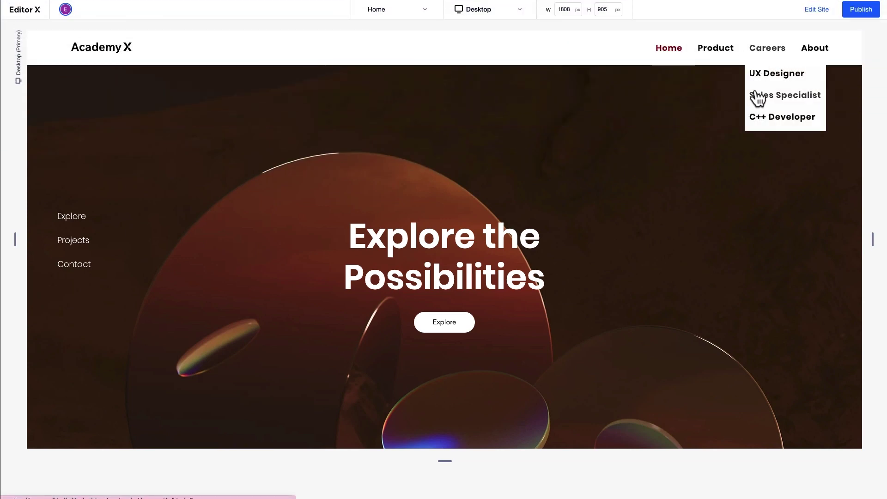
pyautogui.moveTo(808, 58)
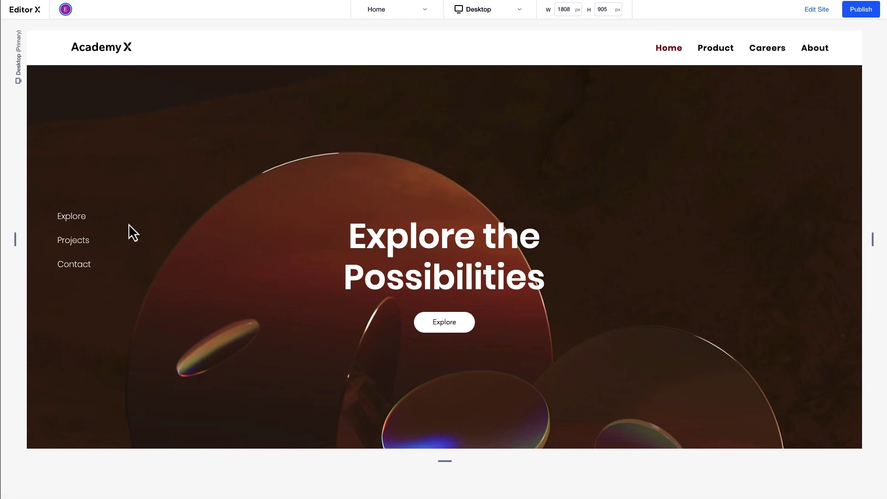
pyautogui.click(83, 253)
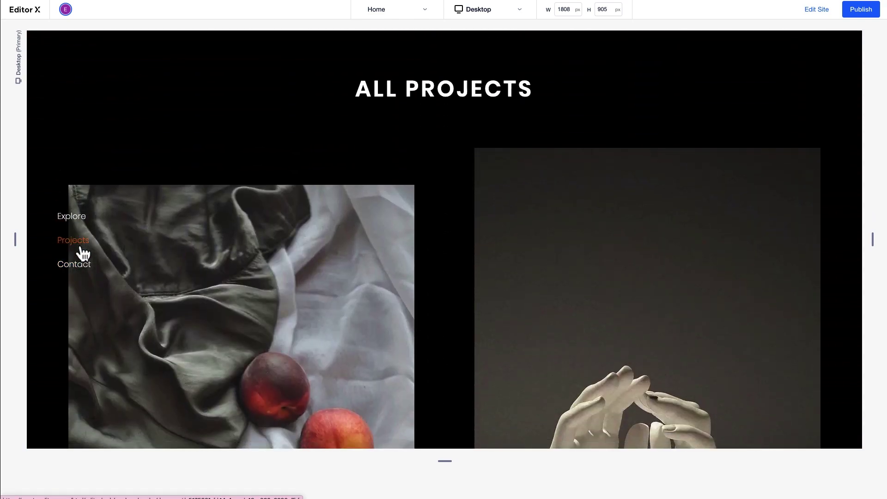
pyautogui.click(74, 217)
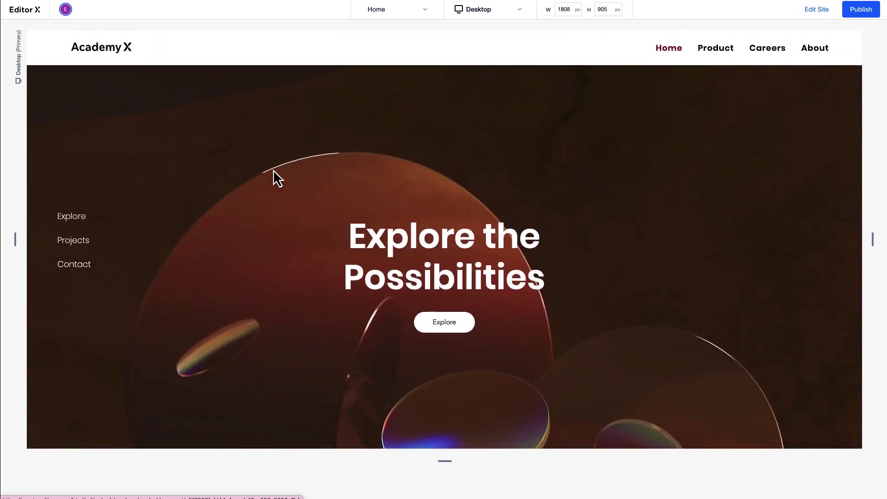
# Step: Preview the site at iPad size, then at Mobile size with the hamburger menu open
pyautogui.click(478, 12)
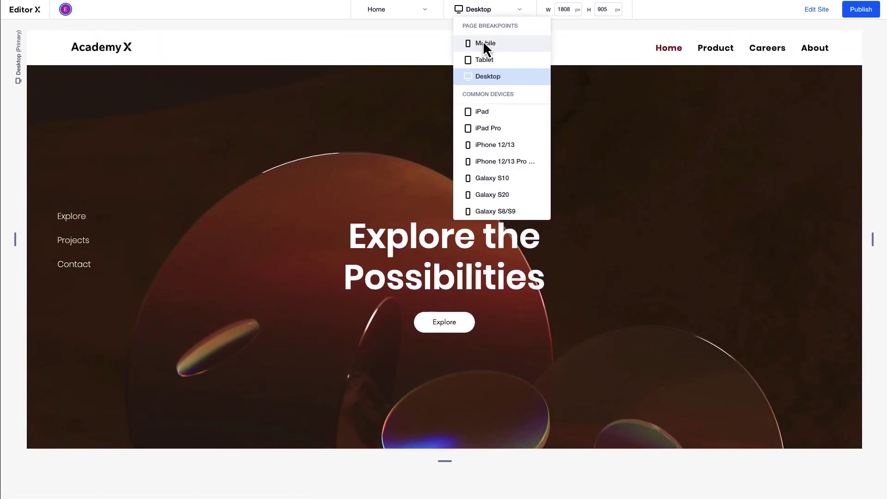
pyautogui.click(480, 63)
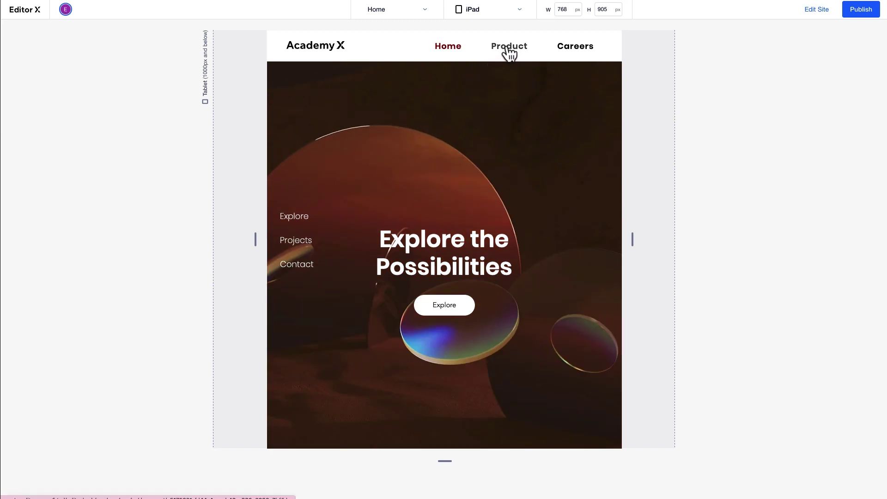
pyautogui.moveTo(564, 55)
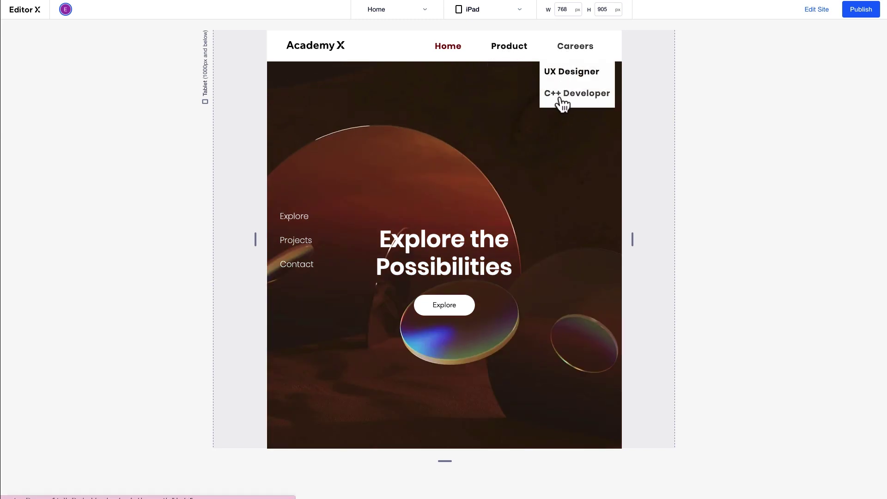
pyautogui.click(505, 7)
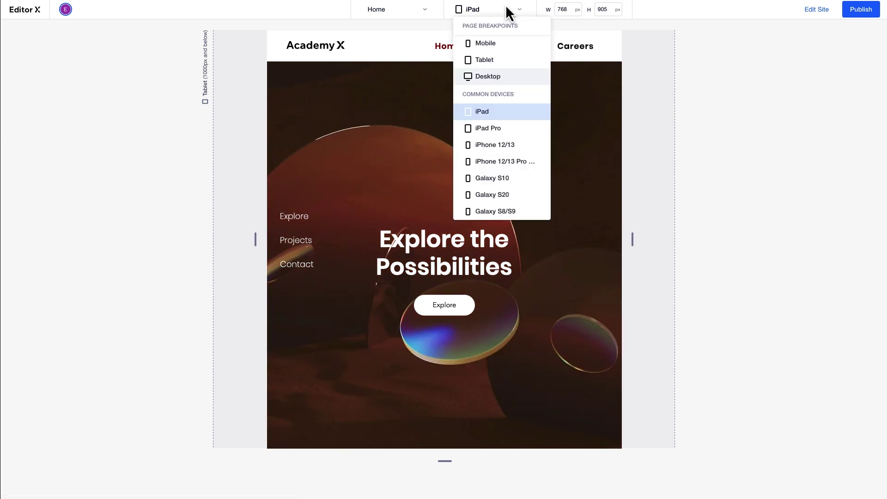
pyautogui.click(495, 42)
pyautogui.click(505, 45)
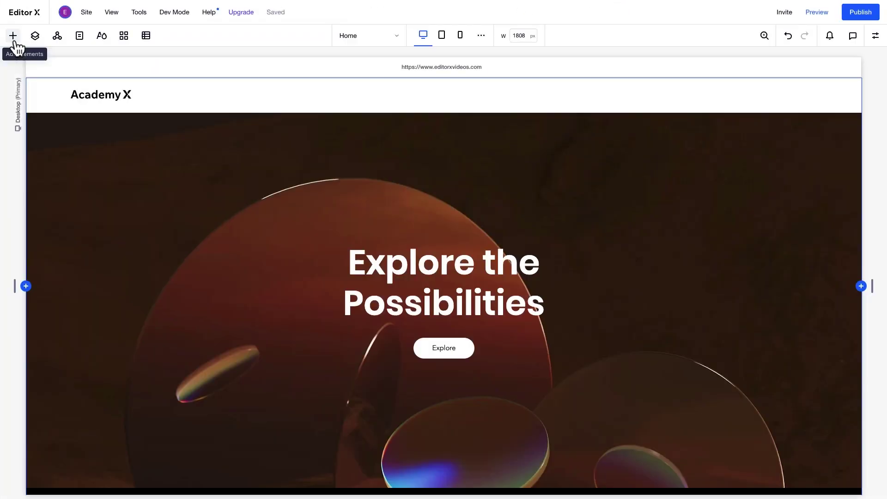
# Step: Drag a Styled Horizontal Menu preset from Menu & Search onto the right side of the header
pyautogui.click(13, 37)
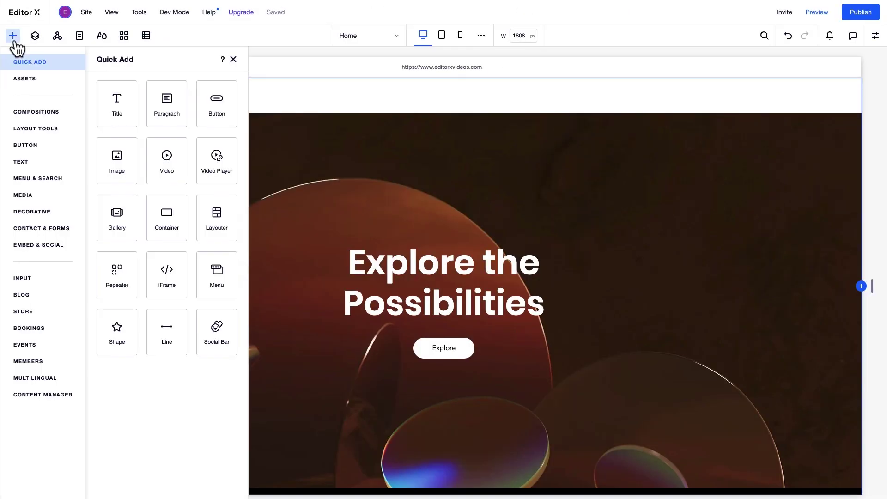
pyautogui.click(67, 181)
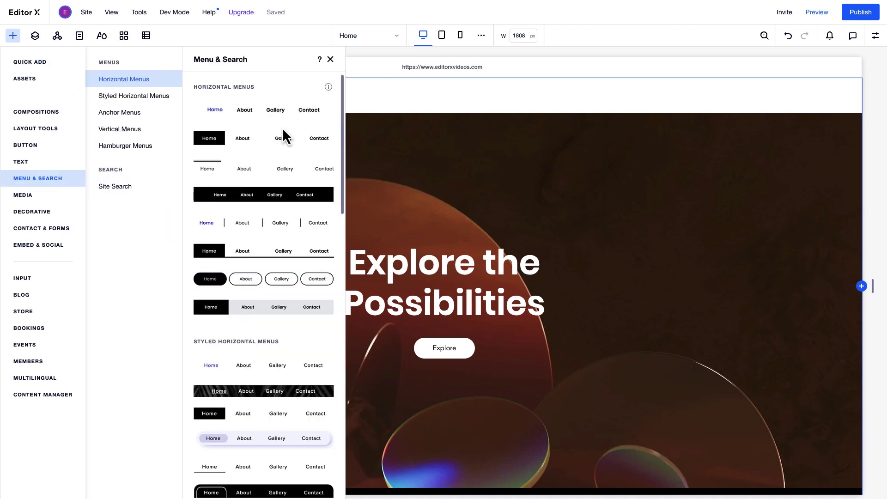
pyautogui.scroll(-1, 284, 134)
pyautogui.scroll(-12, 285, 134)
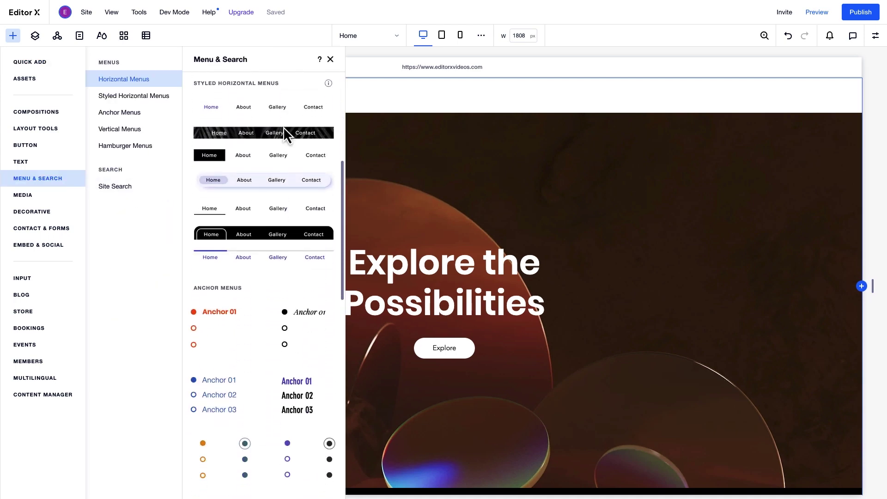
pyautogui.scroll(8, 285, 134)
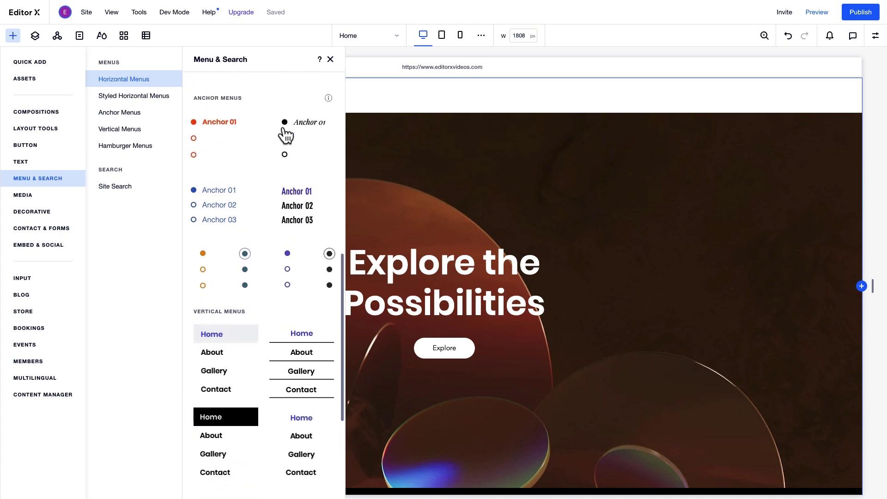
pyautogui.scroll(1, 285, 134)
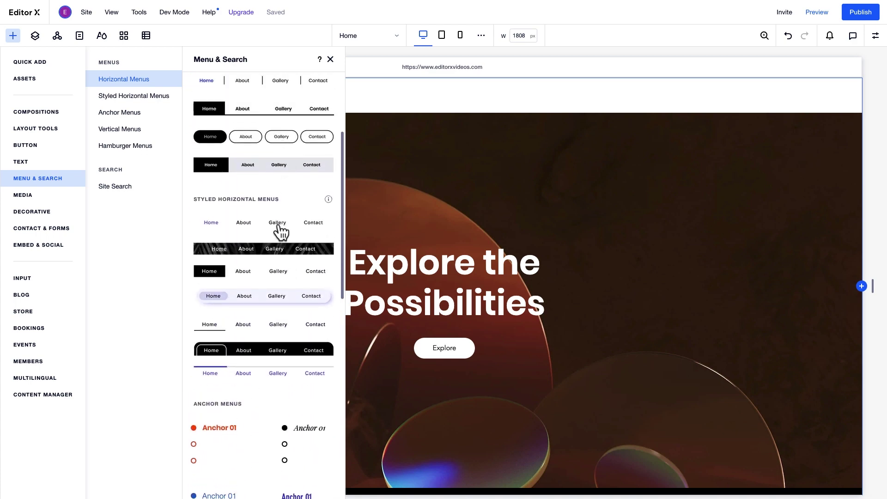
pyautogui.moveTo(280, 229); pyautogui.dragTo(689, 96)
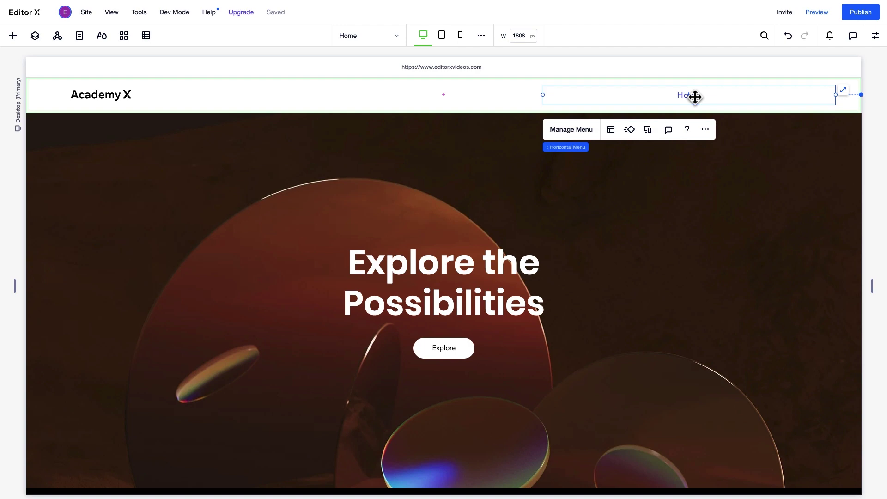
# Step: Add the Product, Company, Careers, Sales Specialist, UX Designer and C++ Developer site pages to the menu
pyautogui.click(584, 133)
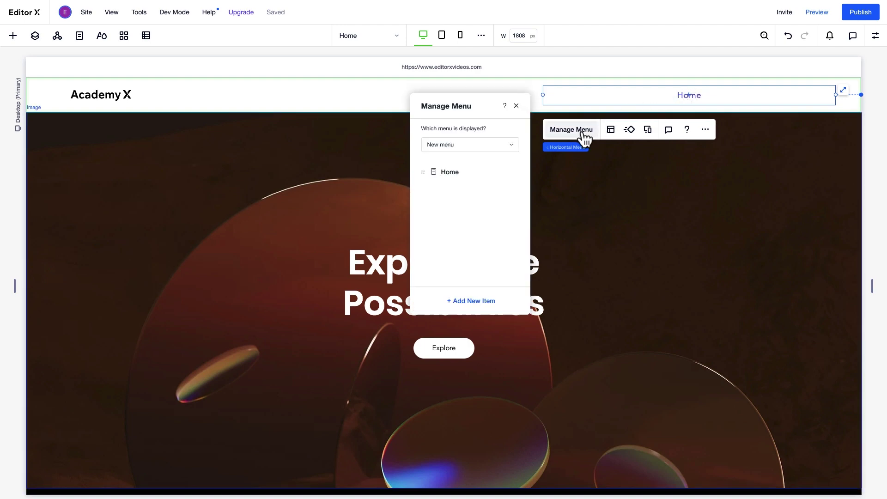
pyautogui.click(484, 303)
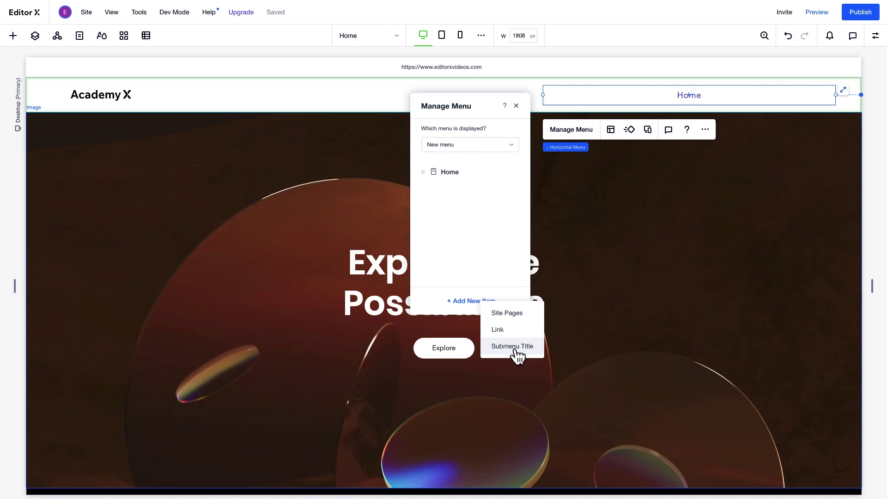
pyautogui.click(520, 315)
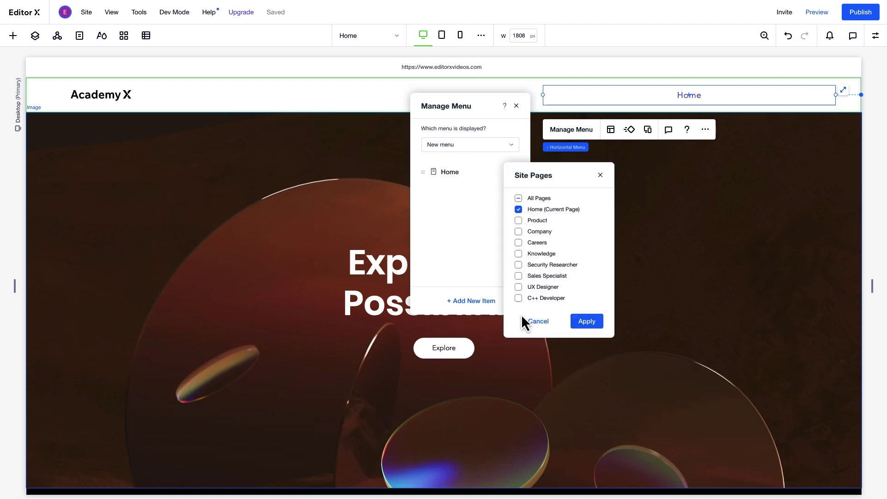
pyautogui.click(518, 220)
pyautogui.click(518, 243)
pyautogui.click(518, 276)
pyautogui.click(518, 287)
pyautogui.click(518, 298)
pyautogui.click(586, 322)
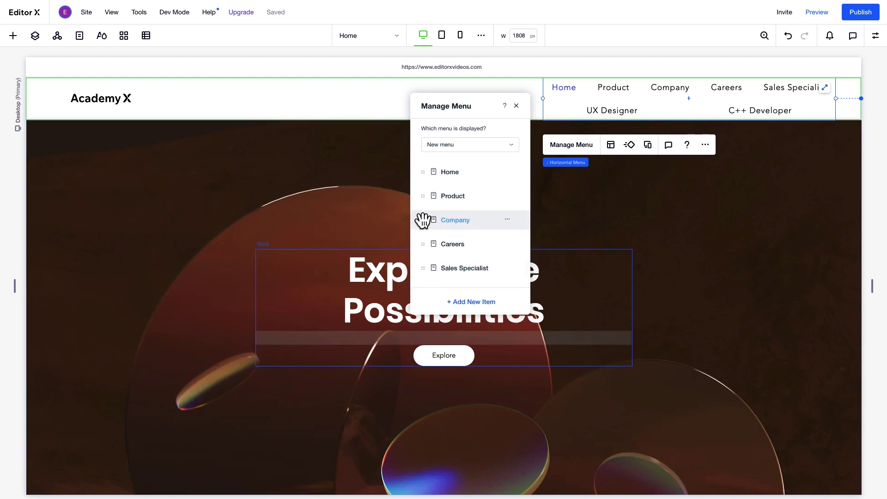
# Step: Move Company directly after Home and keep C++ Developer's page link unchanged
pyautogui.moveTo(424, 222); pyautogui.dragTo(423, 189)
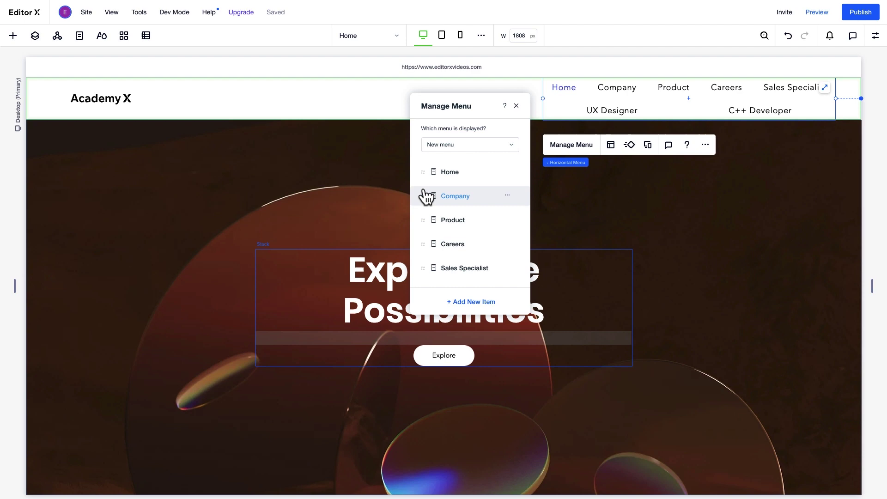
pyautogui.scroll(-2, 451, 262)
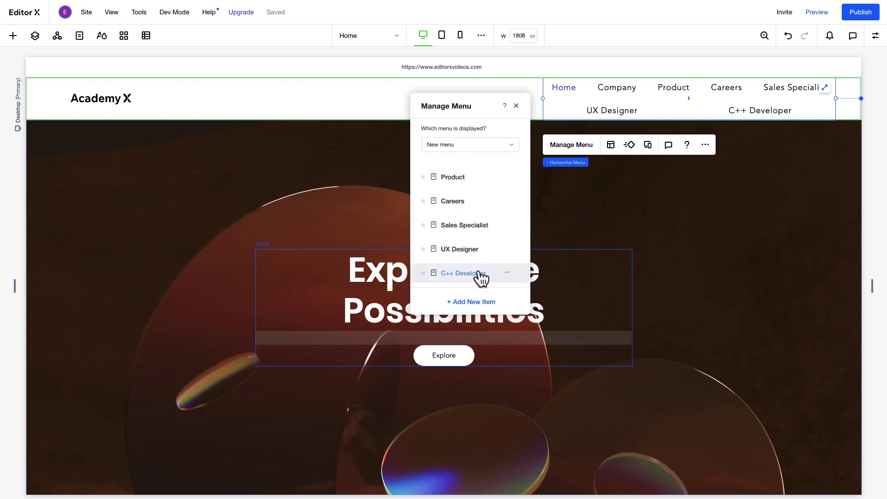
pyautogui.click(507, 273)
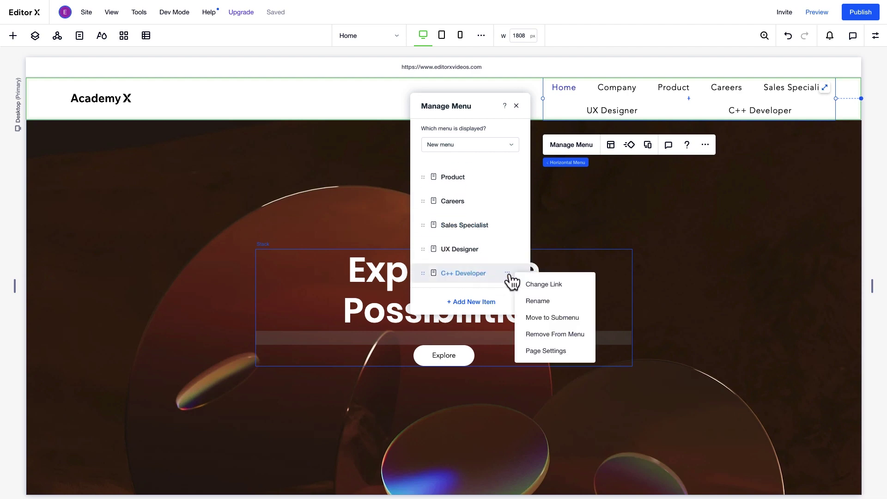
pyautogui.click(524, 284)
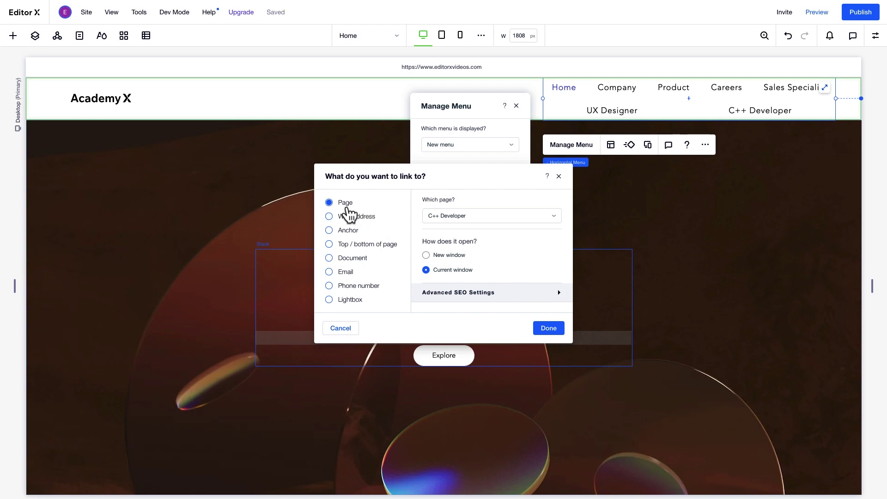
pyautogui.click(548, 328)
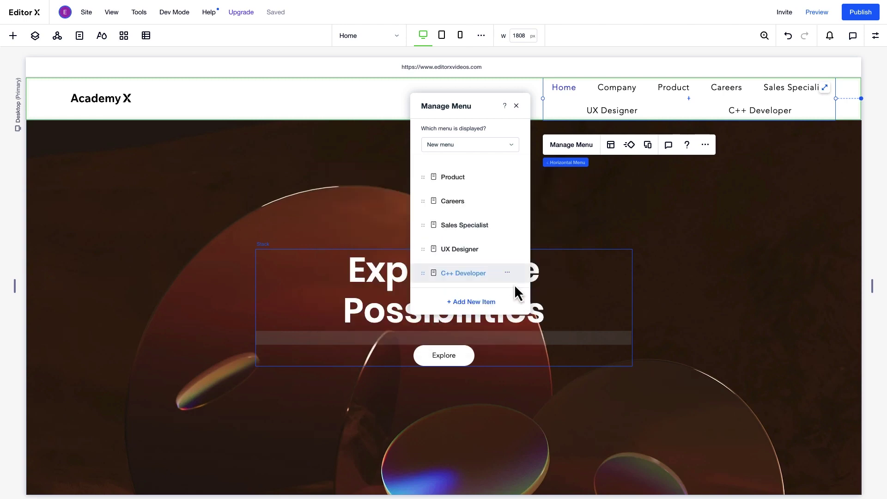
pyautogui.click(507, 273)
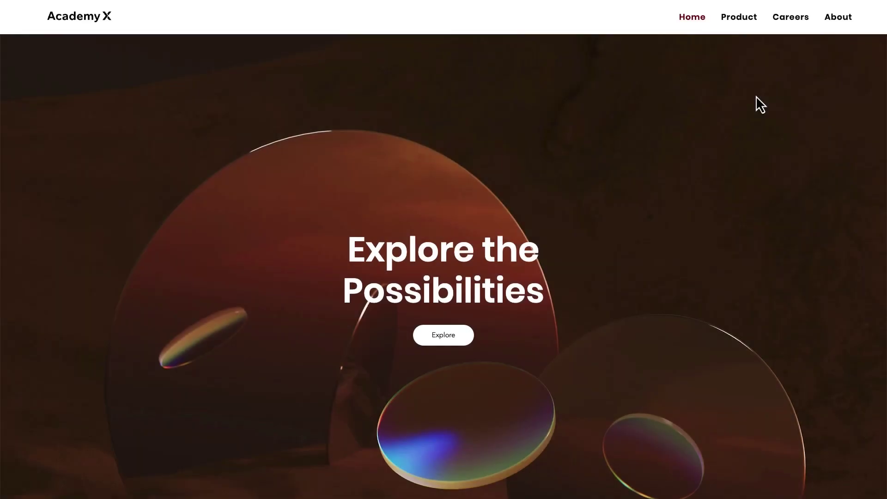
pyautogui.moveTo(785, 25)
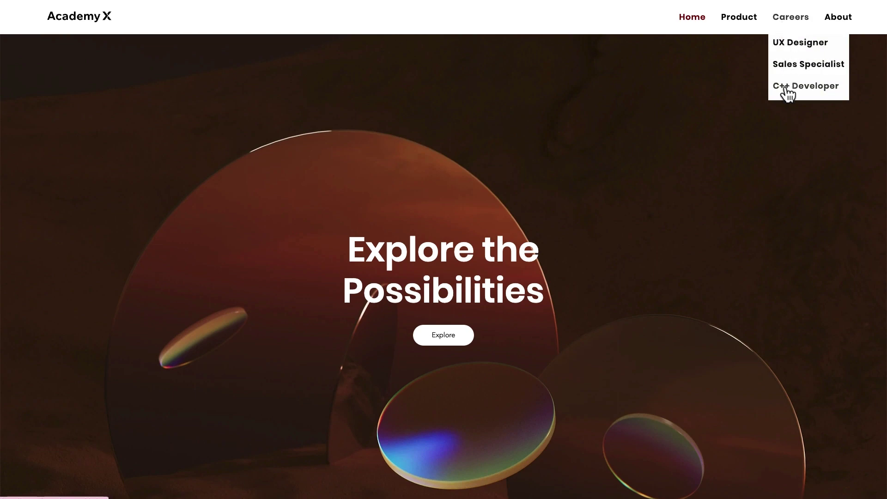
pyautogui.moveTo(837, 23)
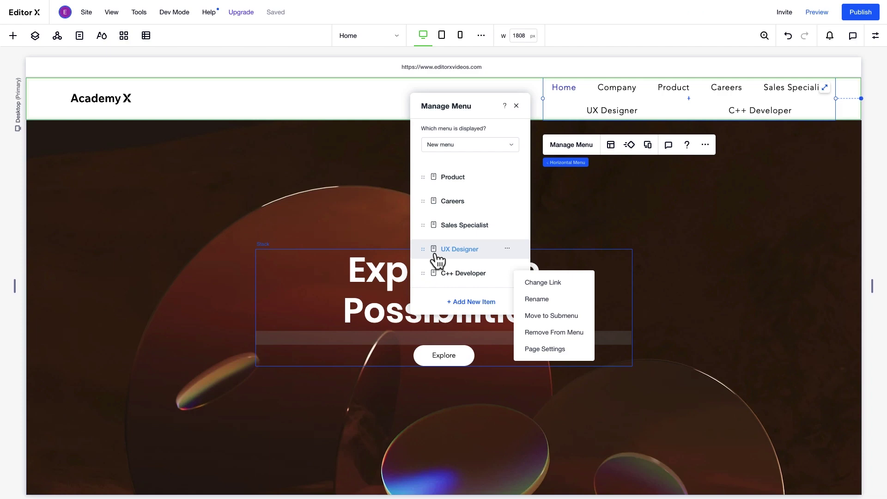
# Step: Move UX Designer above Sales Specialist, then indent UX Designer, Sales Specialist and C++ Developer under Careers
pyautogui.moveTo(425, 248); pyautogui.dragTo(426, 212)
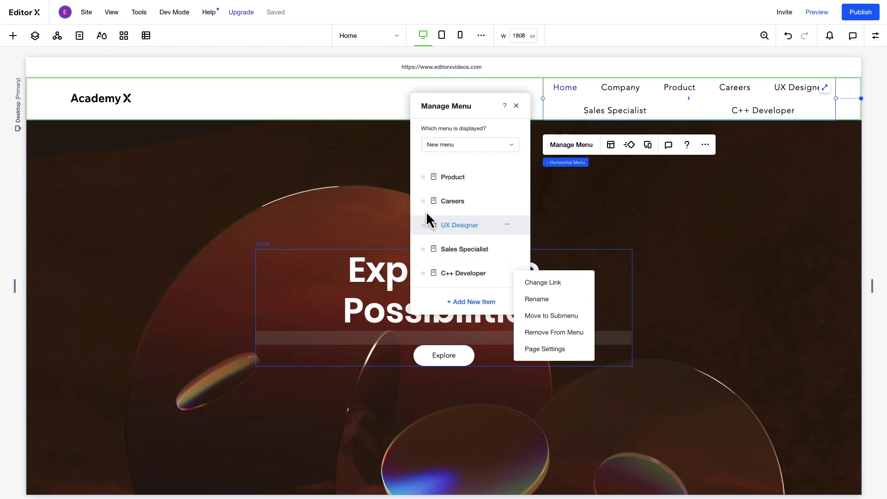
pyautogui.click(507, 225)
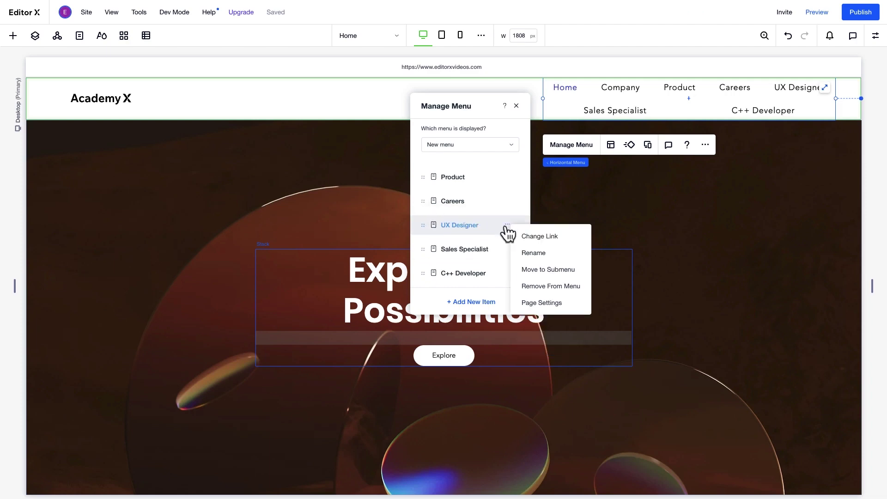
pyautogui.click(545, 271)
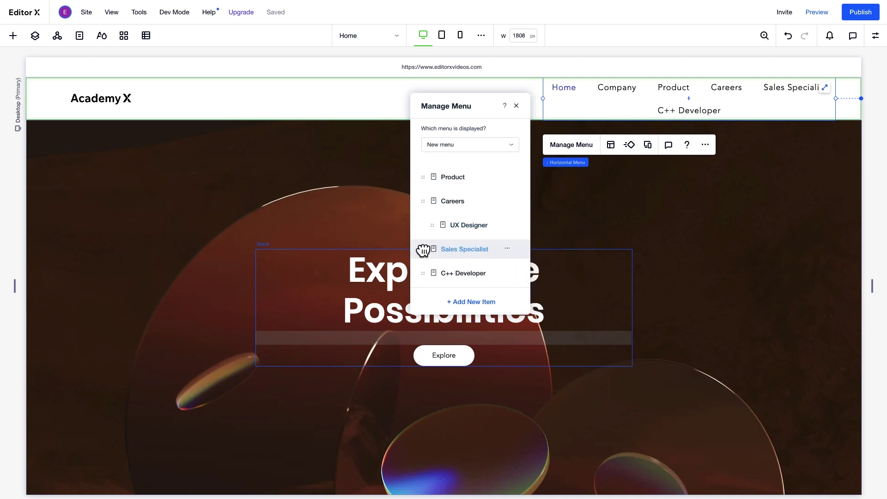
pyautogui.moveTo(422, 249); pyautogui.dragTo(445, 236)
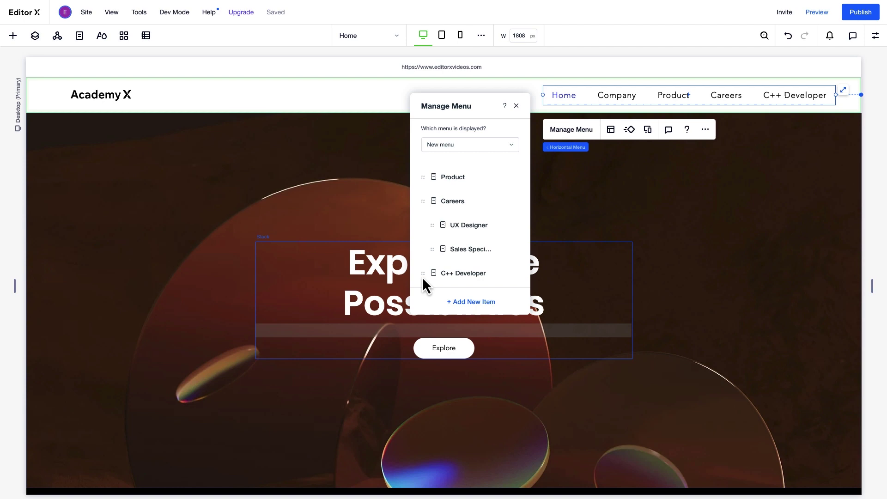
pyautogui.moveTo(422, 276); pyautogui.dragTo(443, 259)
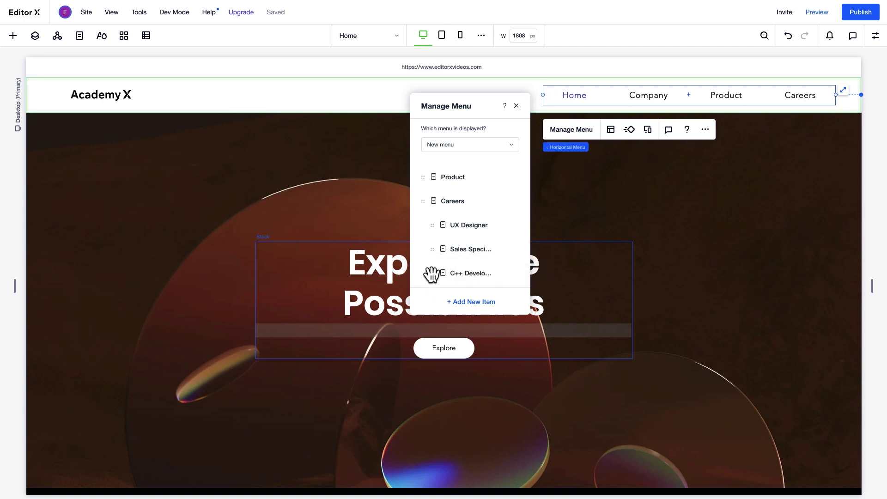
# Step: Add a new submenu title named 'About' to the menu
pyautogui.click(468, 301)
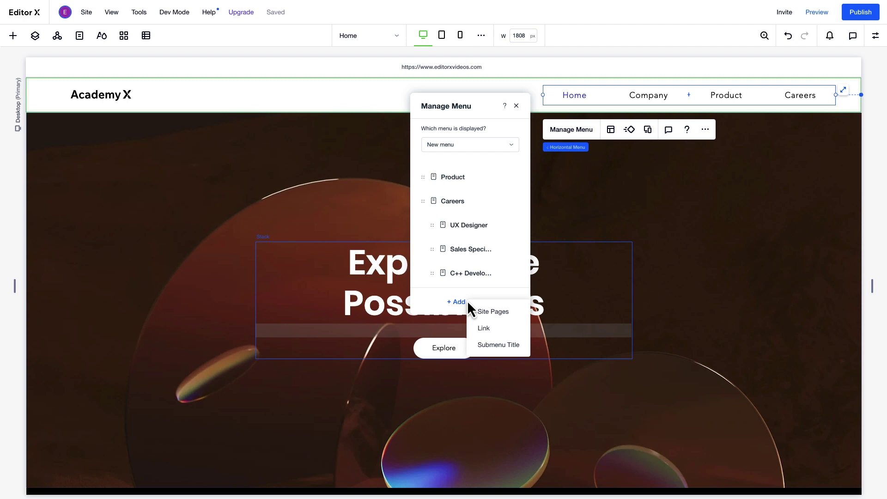
pyautogui.click(486, 342)
pyautogui.write('Ab')
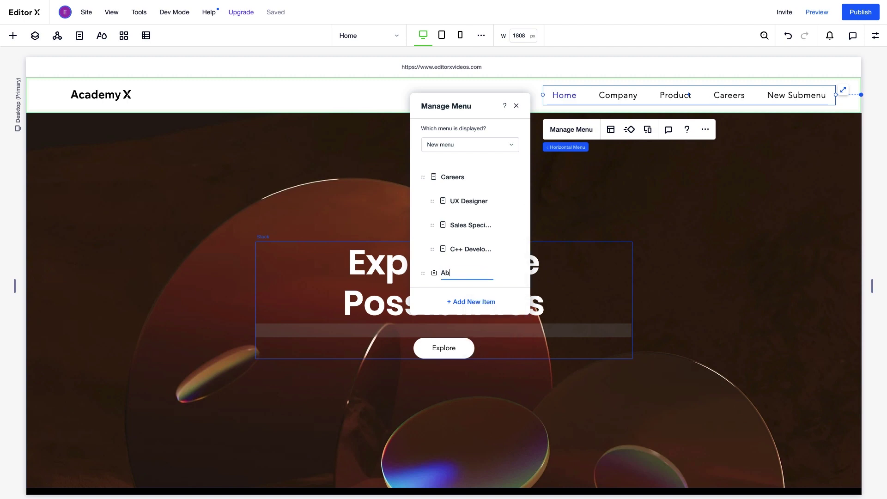
pyautogui.write('out')
pyautogui.press('Return')
# Step: Nest Company under the About heading and close the menu manager
pyautogui.scroll(3, 462, 248)
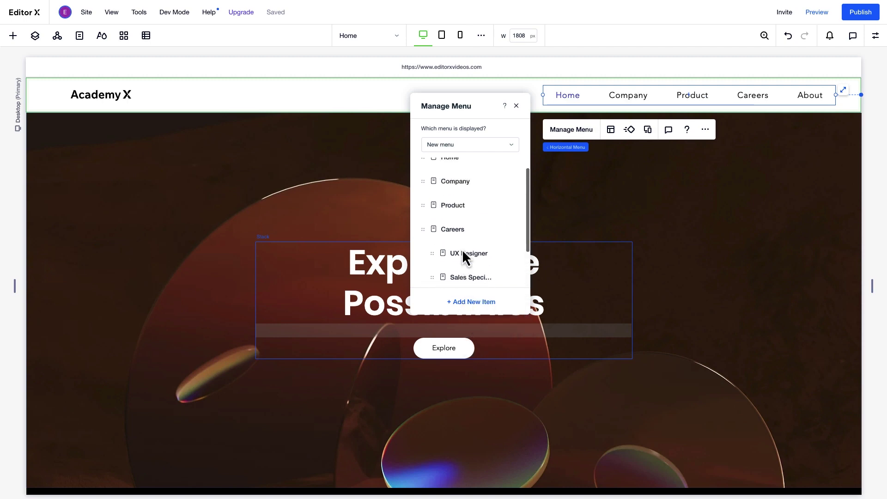
pyautogui.moveTo(423, 195); pyautogui.dragTo(426, 267)
pyautogui.moveTo(434, 200); pyautogui.dragTo(428, 276)
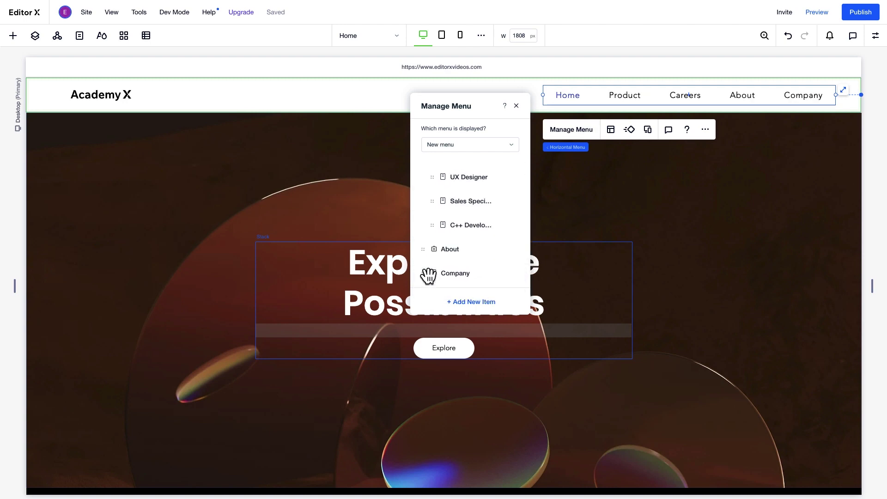
pyautogui.click(506, 276)
pyautogui.click(538, 317)
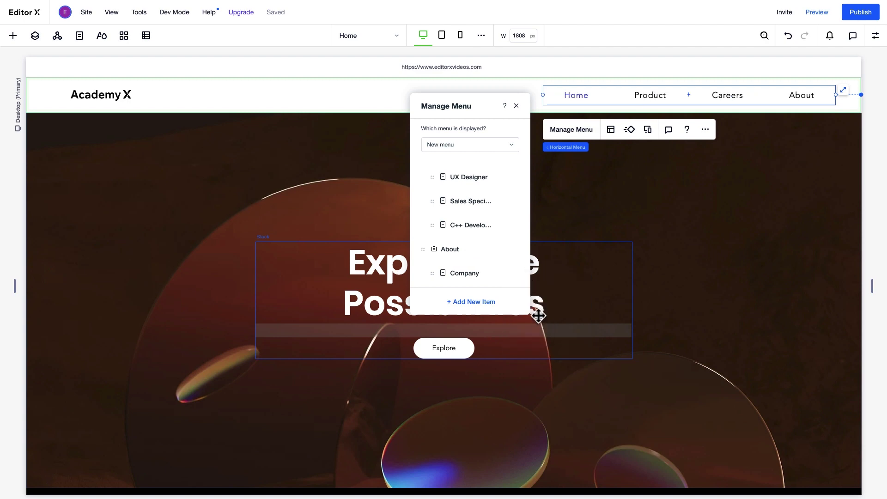
pyautogui.click(517, 107)
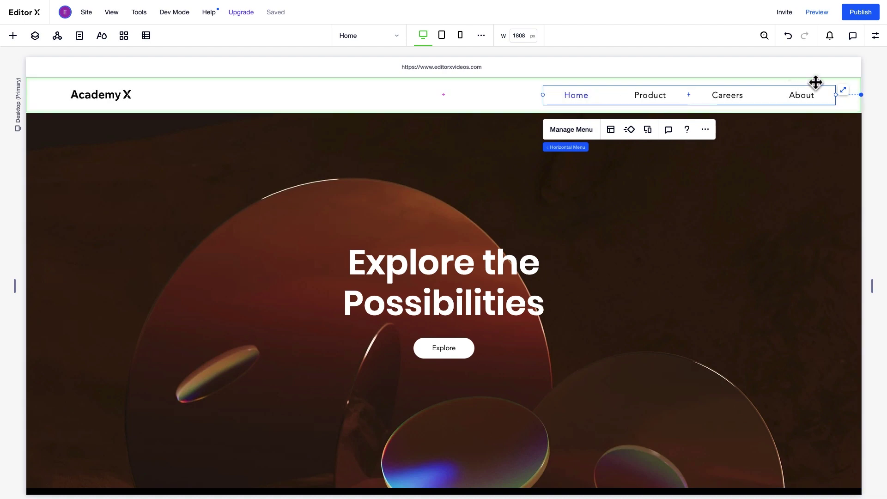
# Step: Set the menu's width to a fixed 320 px in the Inspector
pyautogui.click(875, 36)
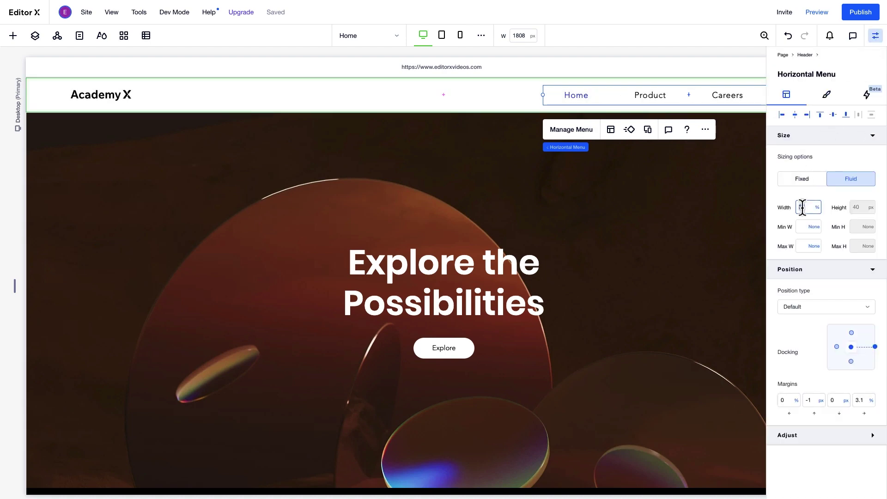
pyautogui.write('0')
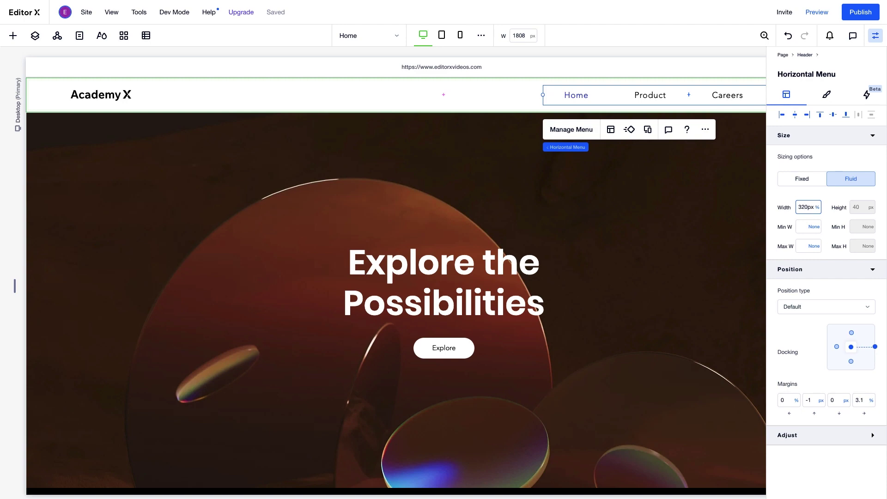
pyautogui.press('Return')
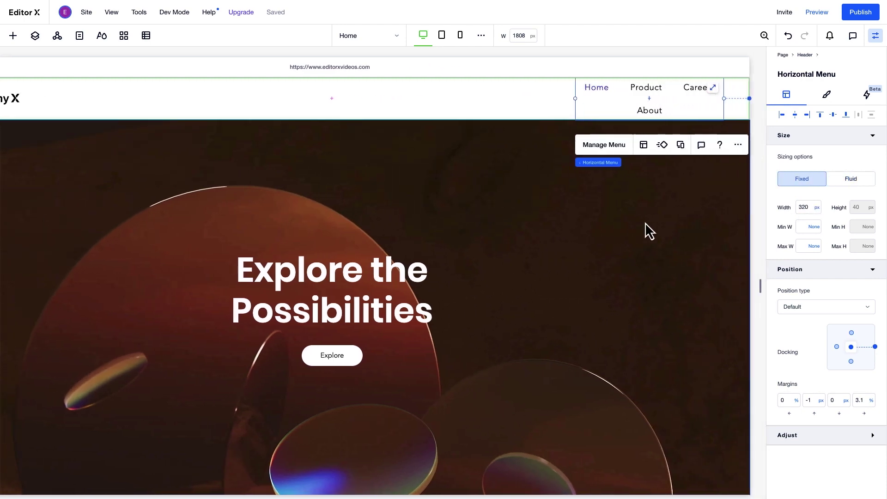
# Step: Keep menu overflow on Wrap and set the menu width to 400 px
pyautogui.click(636, 145)
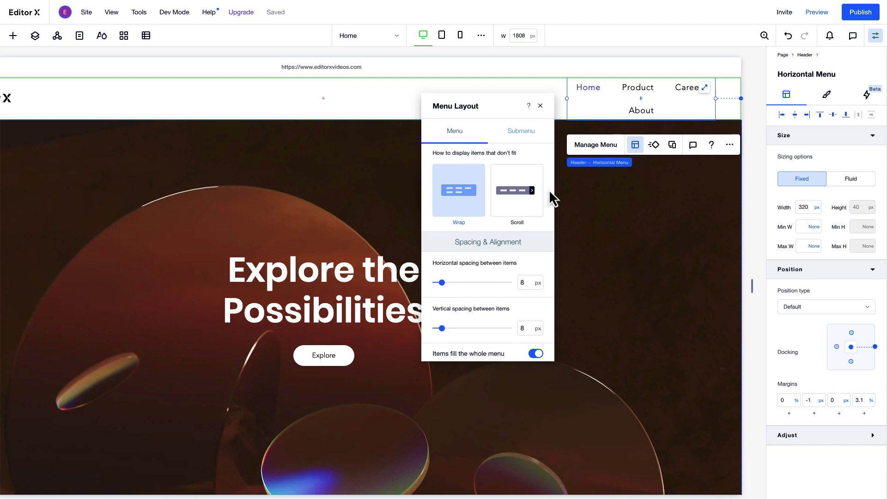
pyautogui.click(515, 202)
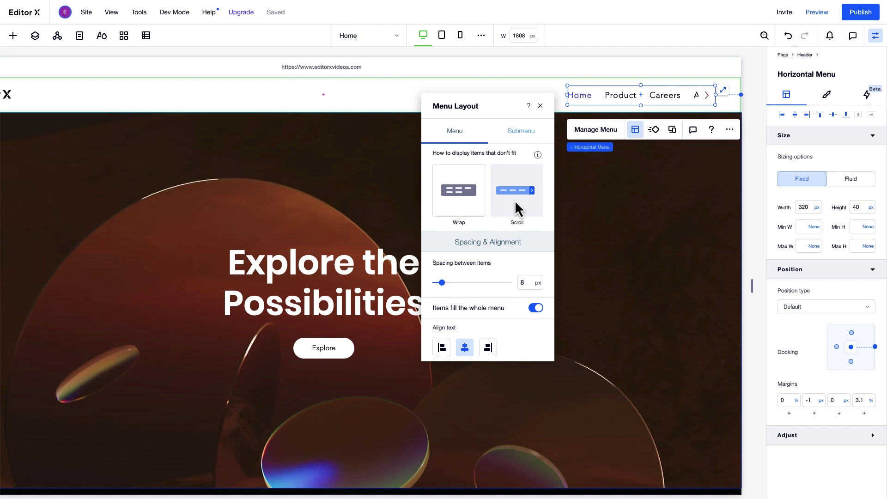
pyautogui.click(470, 199)
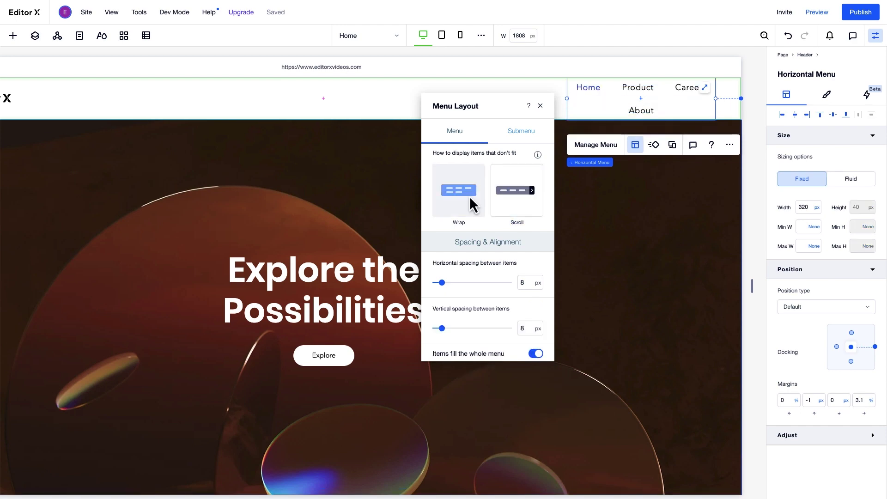
pyautogui.click(809, 207)
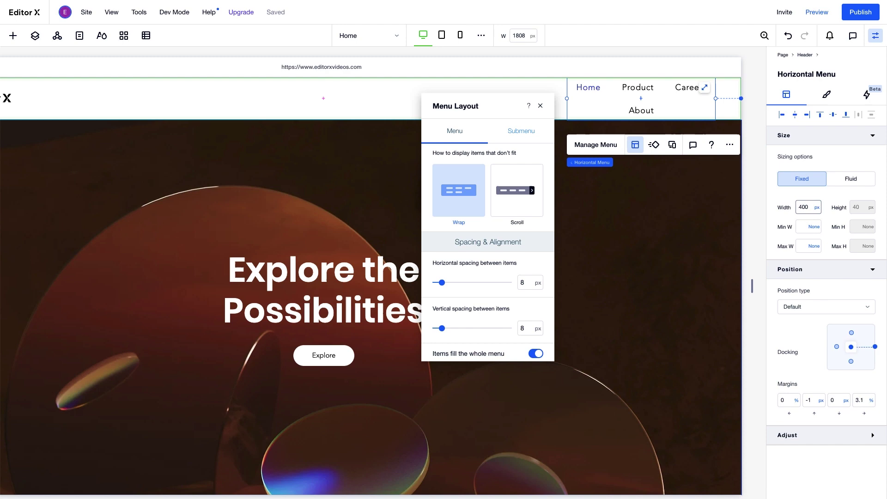
pyautogui.write('400')
pyautogui.press('Return')
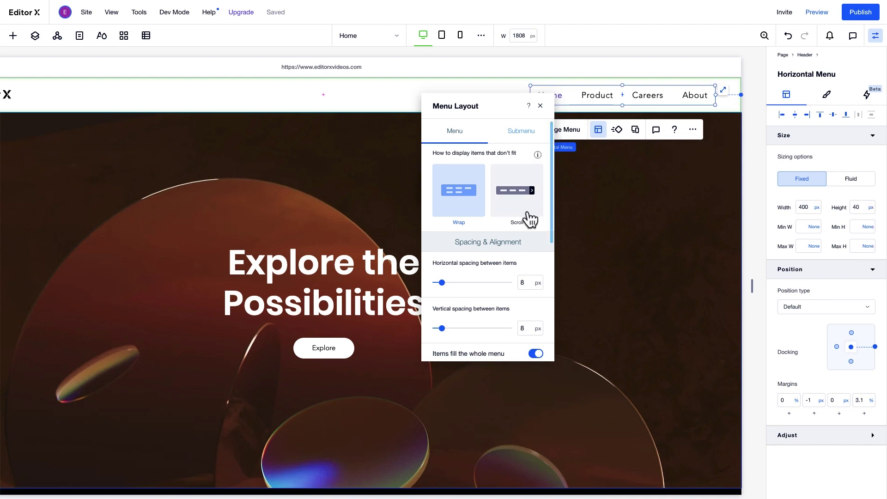
pyautogui.click(529, 210)
pyautogui.click(470, 213)
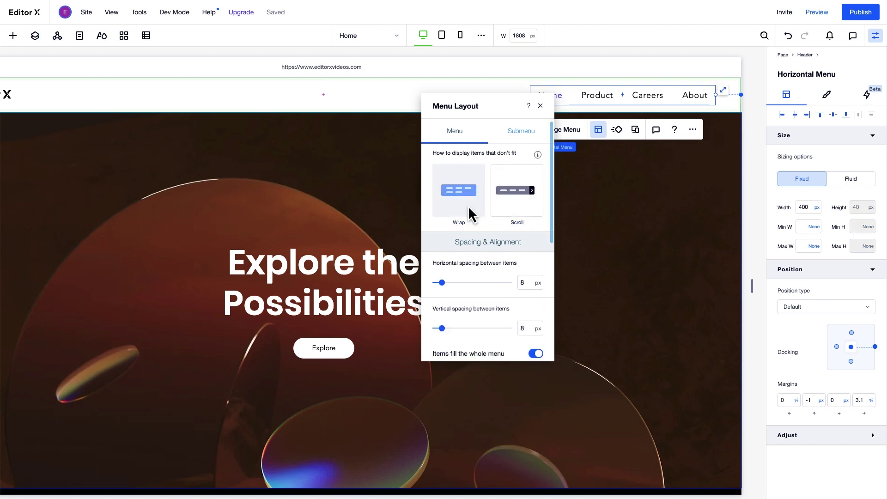
# Step: Left-align the menu item text
pyautogui.scroll(-3, 503, 281)
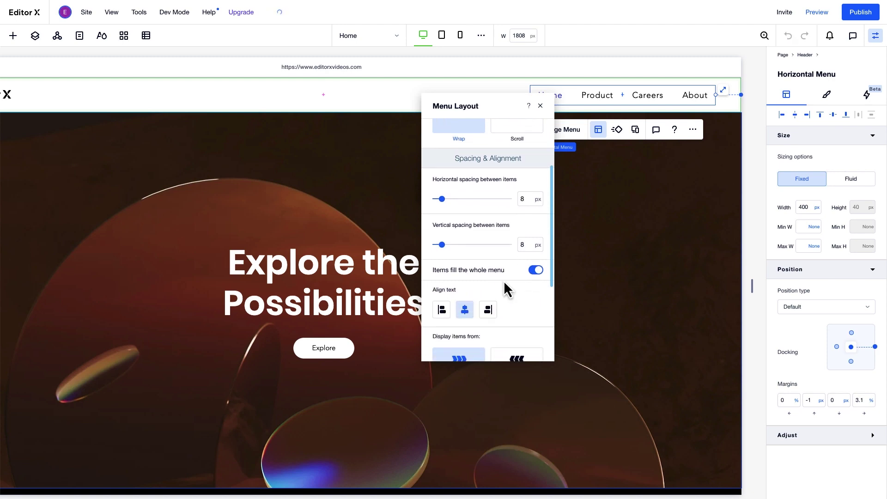
pyautogui.click(442, 310)
pyautogui.scroll(-5, 442, 309)
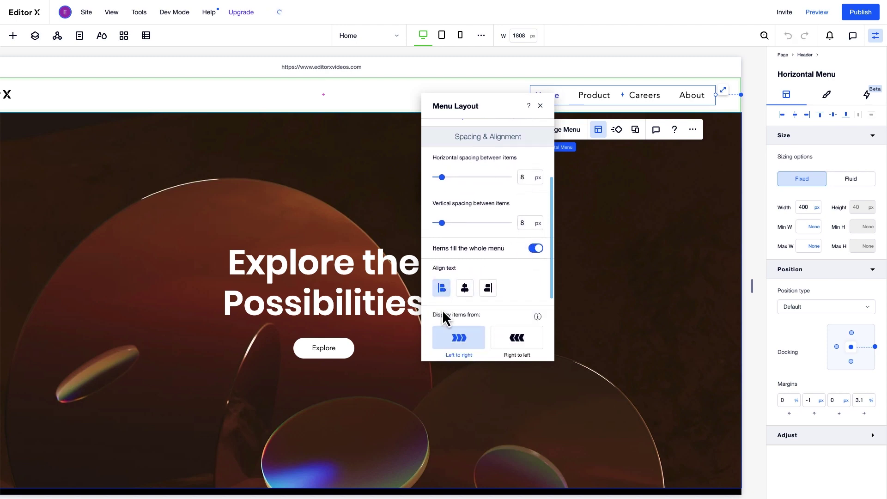
pyautogui.scroll(5, 519, 302)
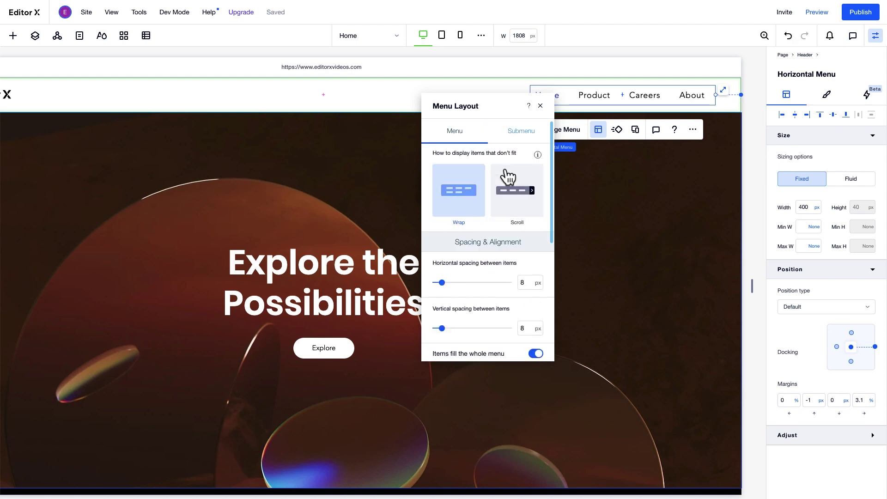
# Step: Make the submenus open as a Flyout
pyautogui.click(520, 131)
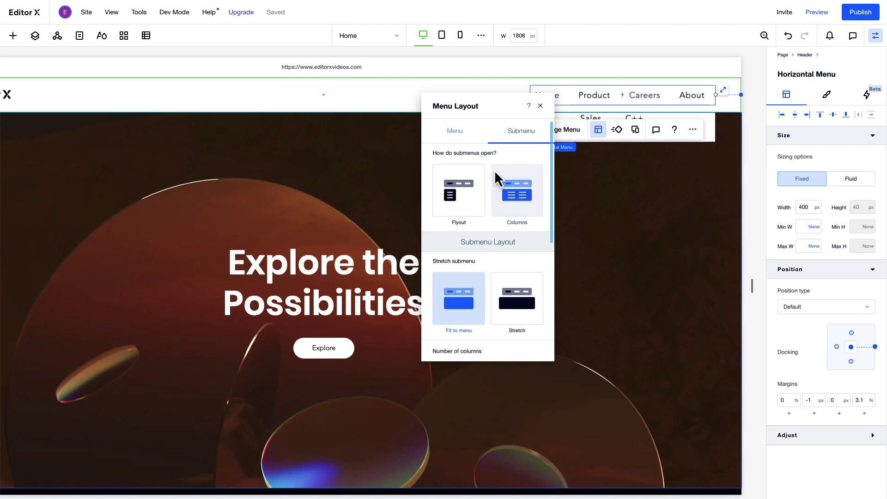
pyautogui.click(462, 197)
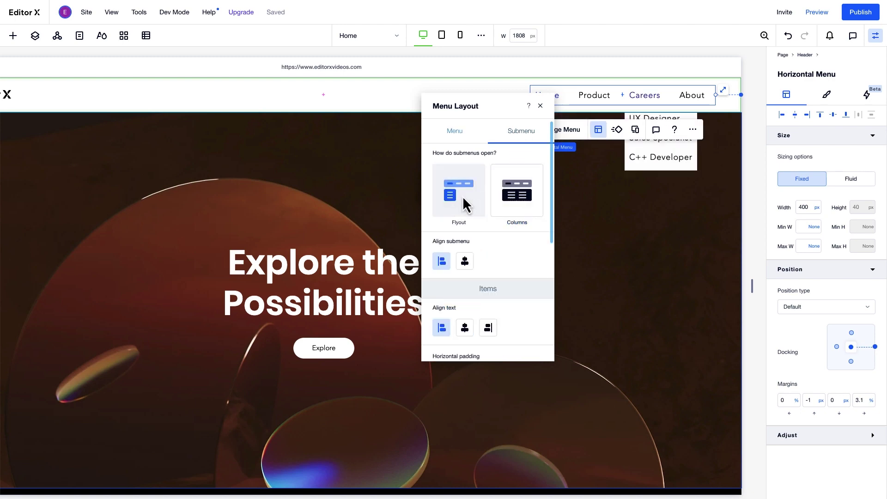
pyautogui.scroll(-3, 452, 259)
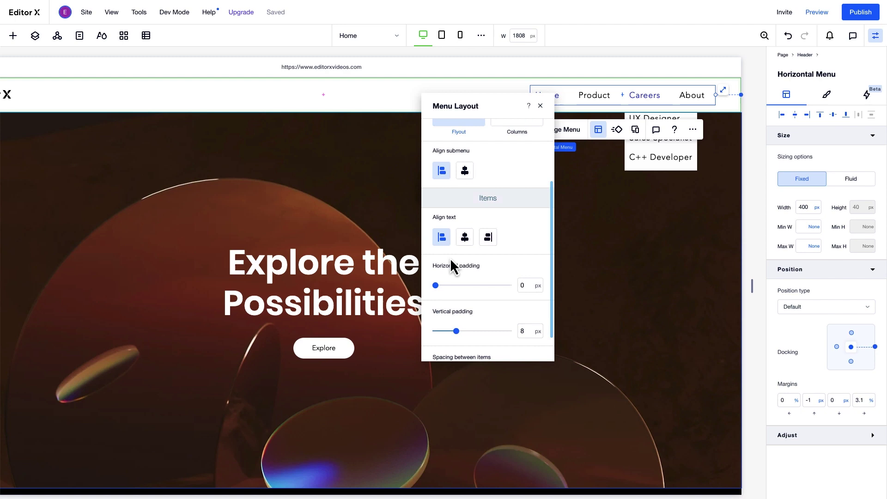
pyautogui.scroll(-1, 450, 258)
pyautogui.scroll(3, 449, 258)
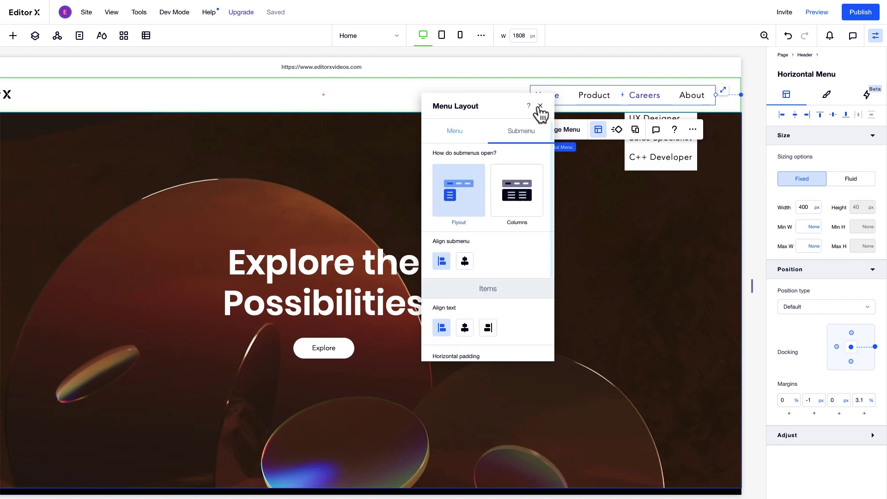
# Step: Set the menu items' font to Poppins Semi Bold in the Design settings
pyautogui.click(539, 107)
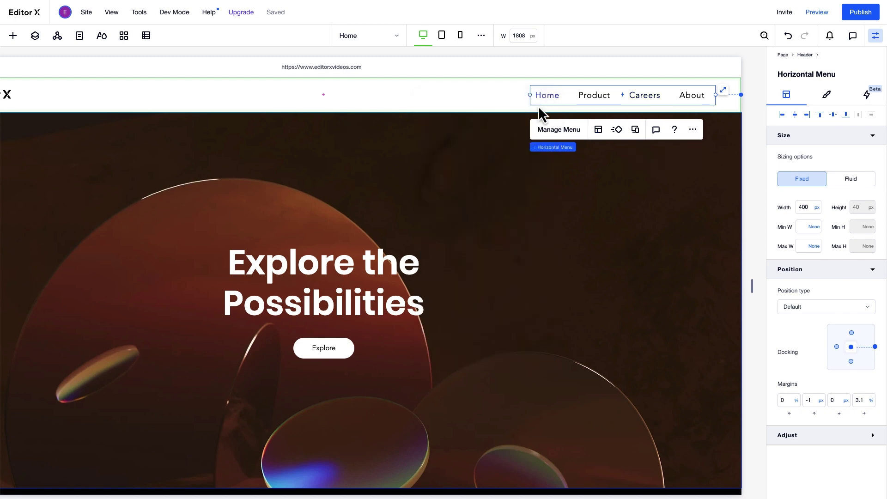
pyautogui.click(825, 94)
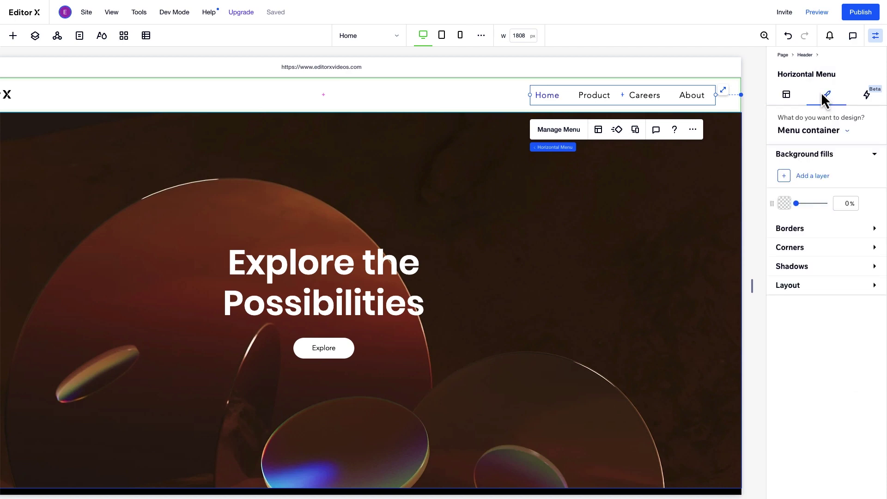
pyautogui.click(844, 135)
pyautogui.click(846, 134)
pyautogui.click(847, 133)
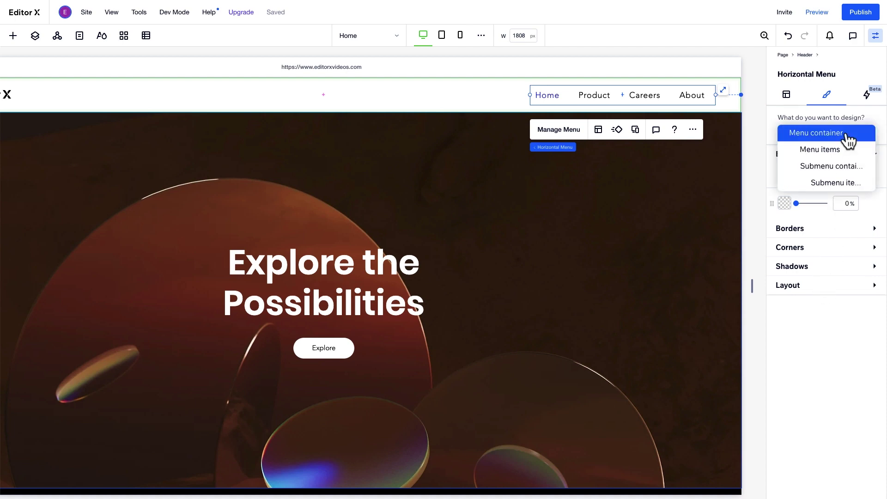
pyautogui.click(827, 150)
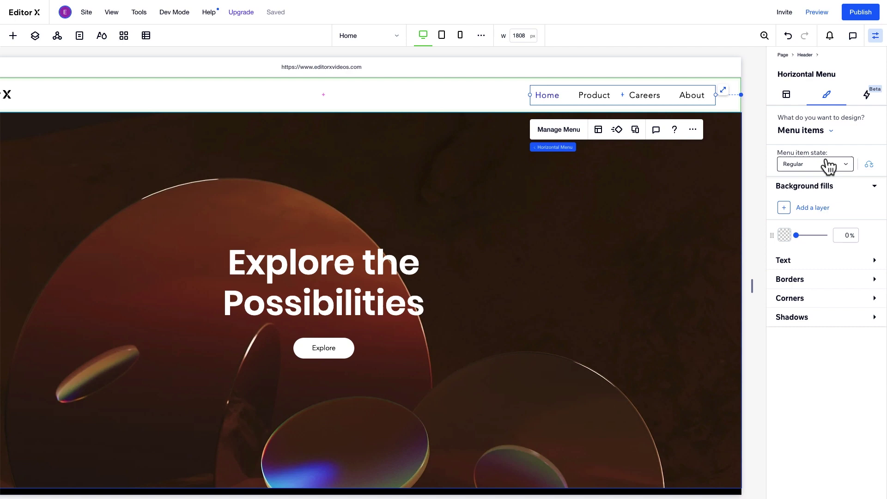
pyautogui.click(827, 165)
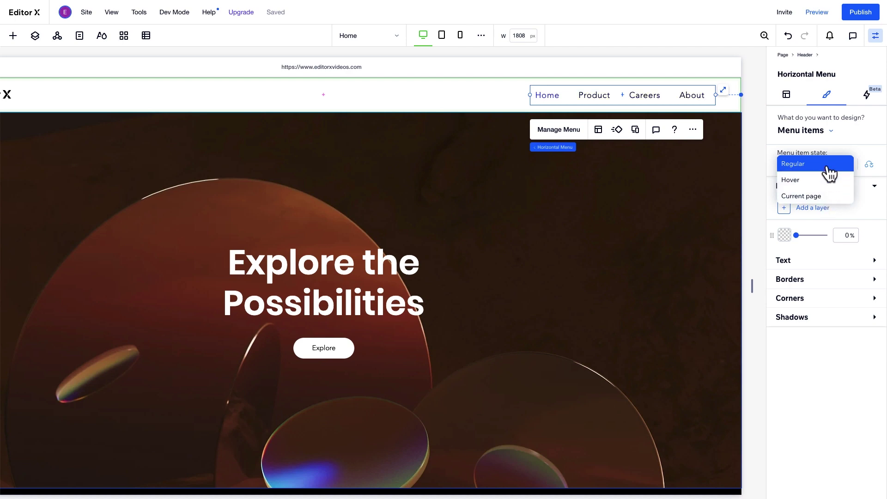
pyautogui.click(828, 173)
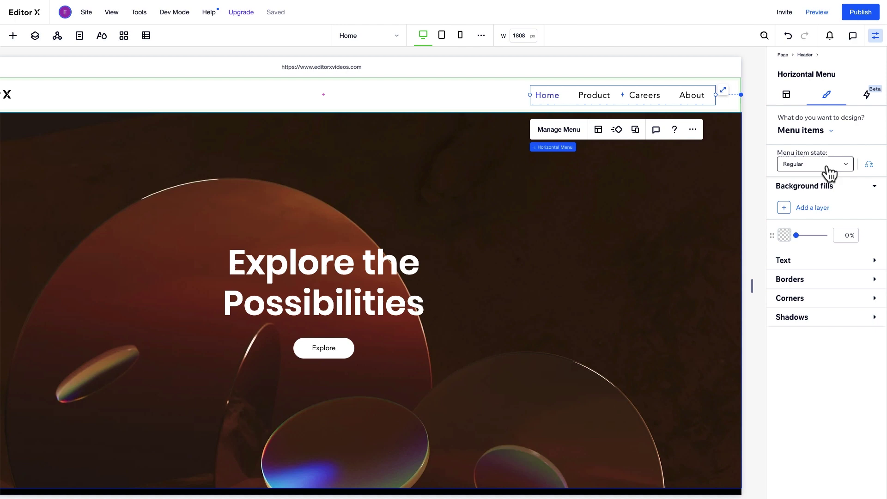
pyautogui.click(841, 269)
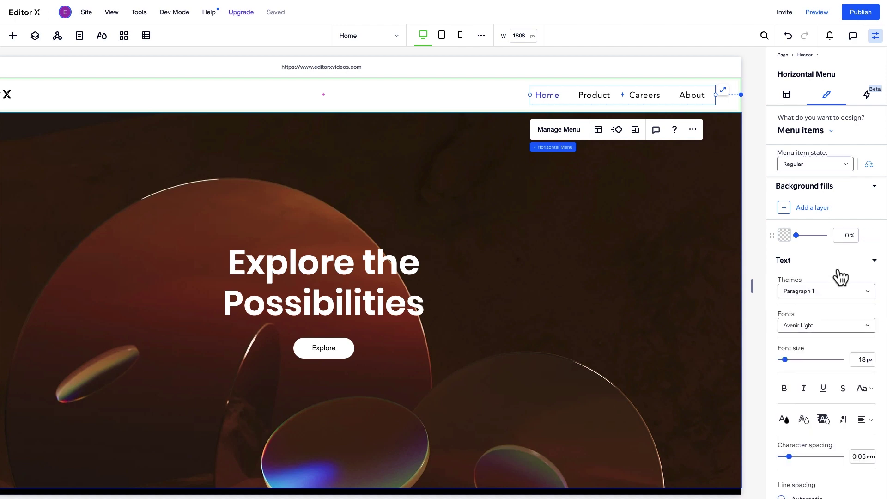
pyautogui.click(829, 325)
pyautogui.click(830, 387)
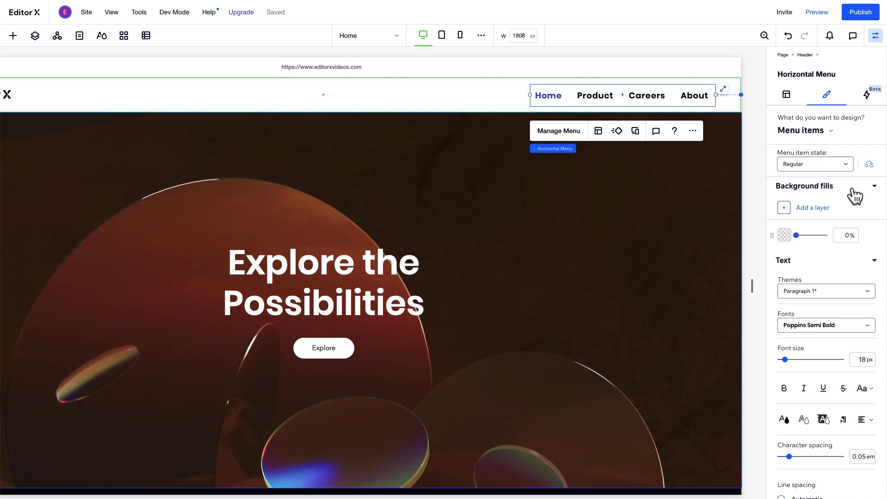
# Step: Give the Current page menu item state dark red #870000 text
pyautogui.click(846, 165)
pyautogui.click(837, 183)
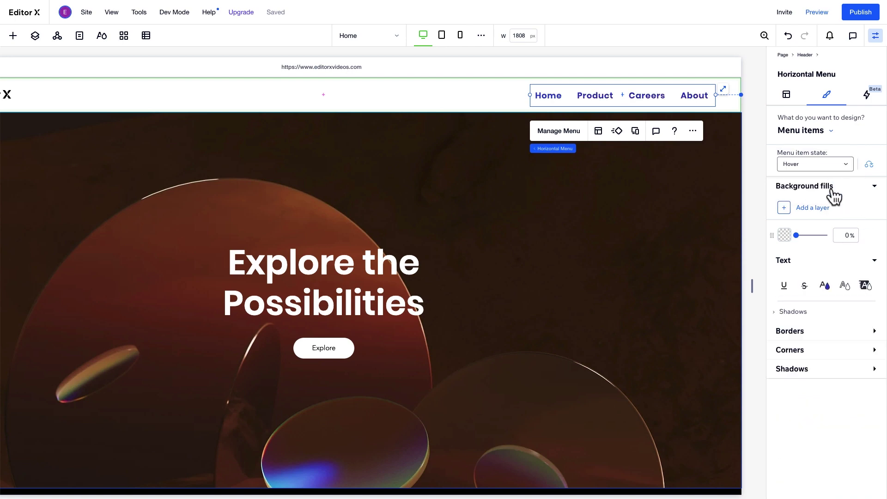
pyautogui.click(822, 286)
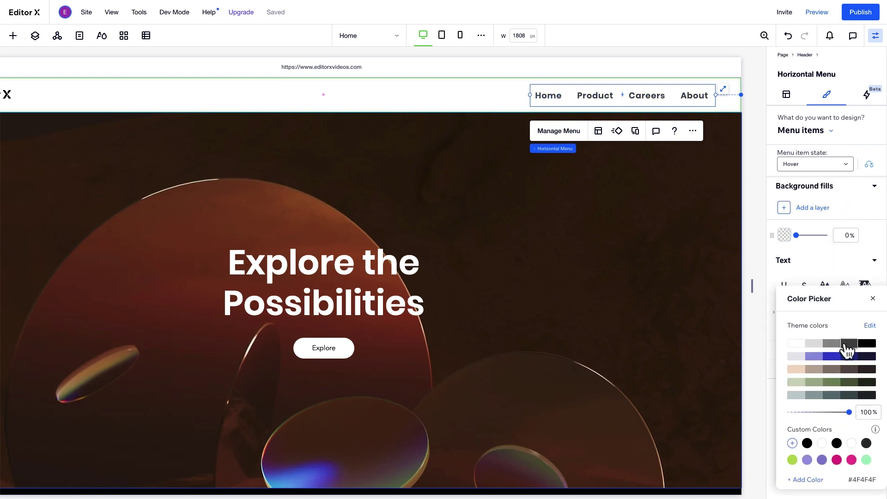
pyautogui.click(872, 299)
pyautogui.click(815, 164)
pyautogui.click(813, 195)
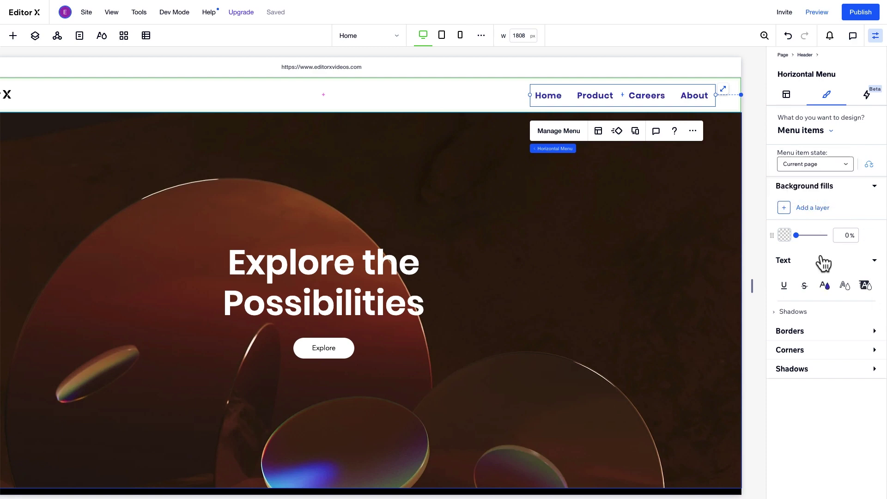
pyautogui.click(824, 285)
pyautogui.click(837, 447)
pyautogui.click(866, 461)
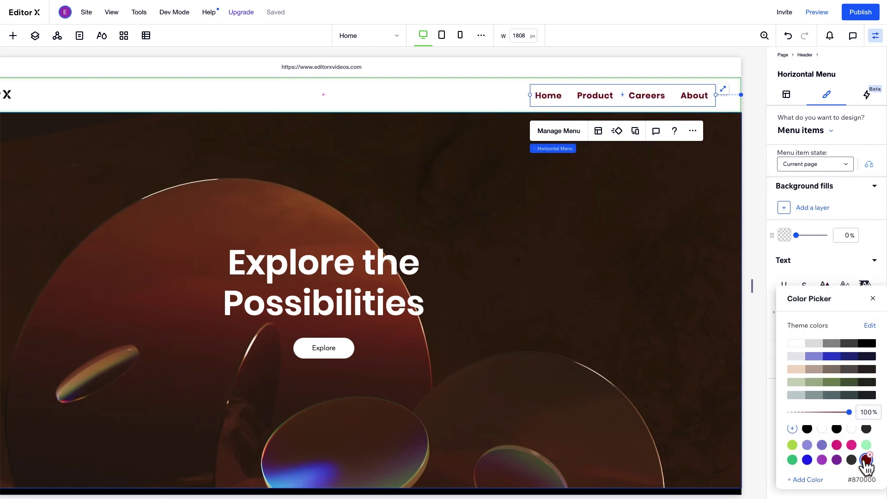
pyautogui.click(873, 299)
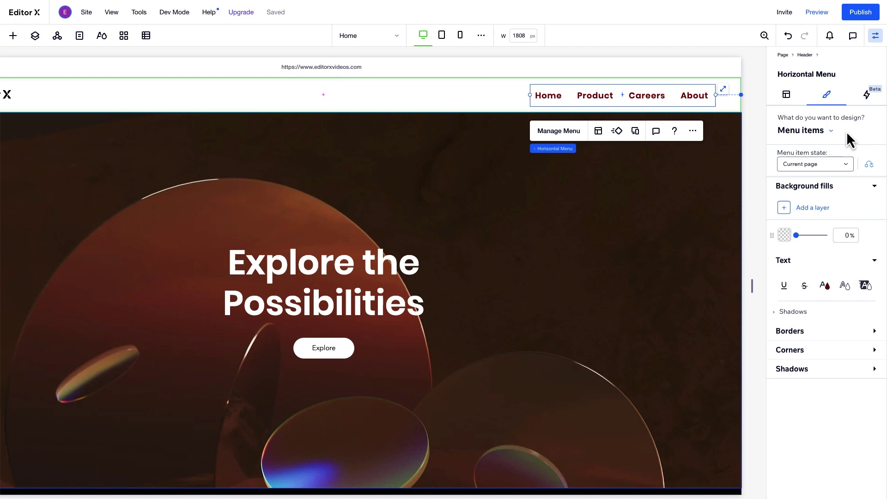
pyautogui.click(834, 131)
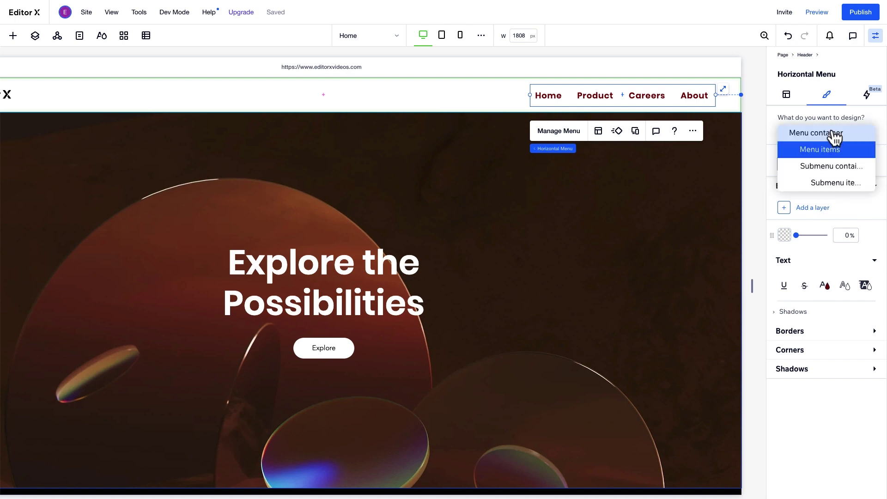
# Step: Set the submenu items' font to Poppins Semi Bold
pyautogui.click(831, 183)
pyautogui.click(815, 326)
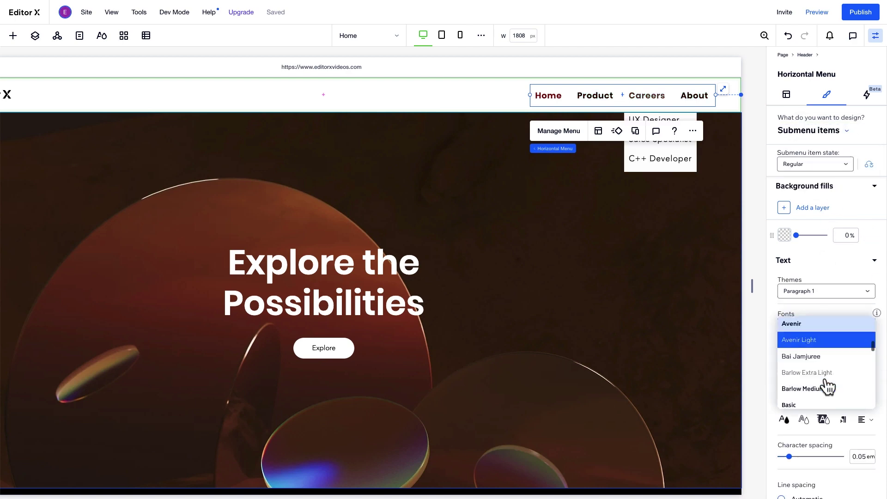
pyautogui.scroll(-10, 824, 375)
pyautogui.scroll(-5, 826, 387)
pyautogui.click(825, 384)
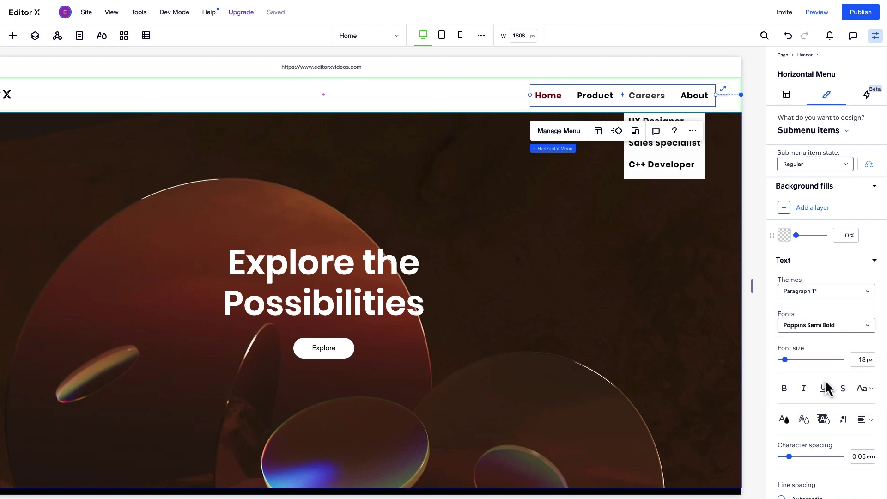
# Step: Give the Current page submenu item state dark red #870000 text
pyautogui.click(831, 165)
pyautogui.click(813, 180)
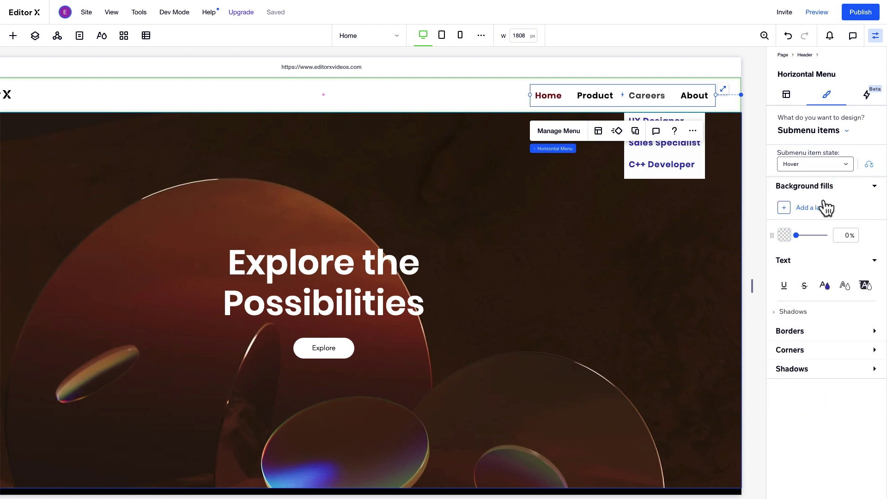
pyautogui.click(824, 286)
pyautogui.click(873, 297)
pyautogui.click(825, 165)
pyautogui.click(809, 196)
pyautogui.click(824, 285)
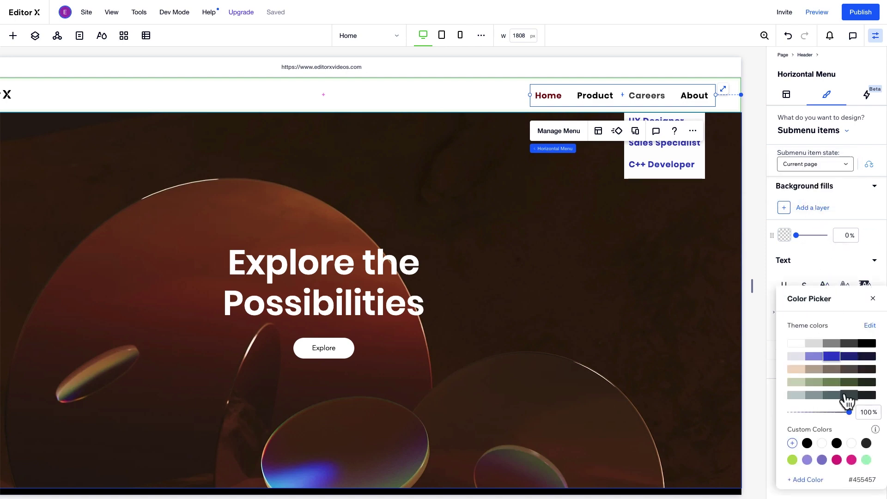
pyautogui.scroll(-1, 850, 466)
pyautogui.click(866, 460)
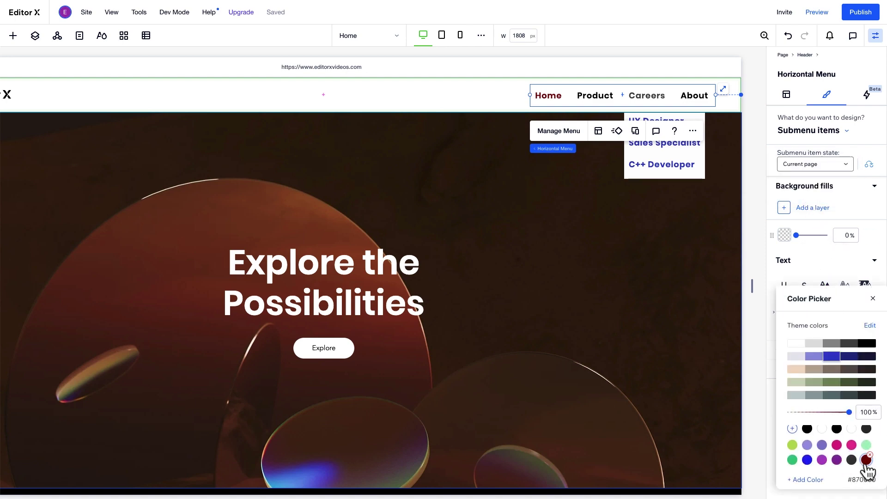
pyautogui.click(873, 299)
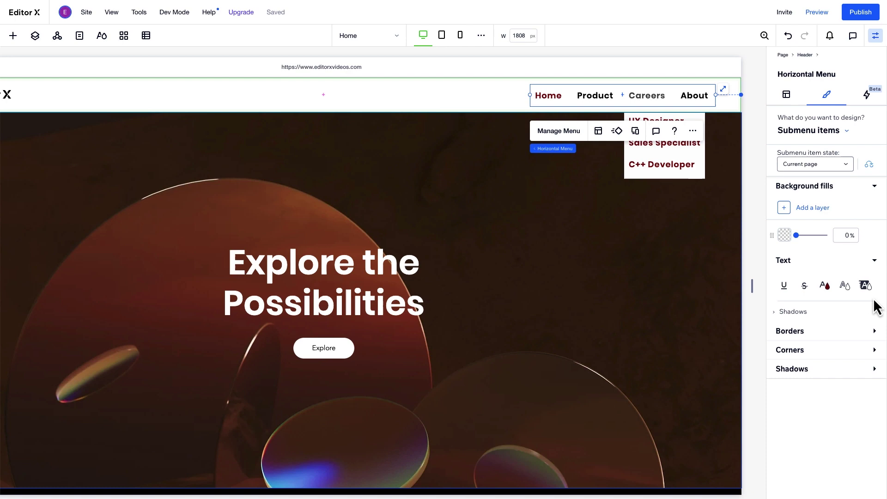
pyautogui.click(439, 36)
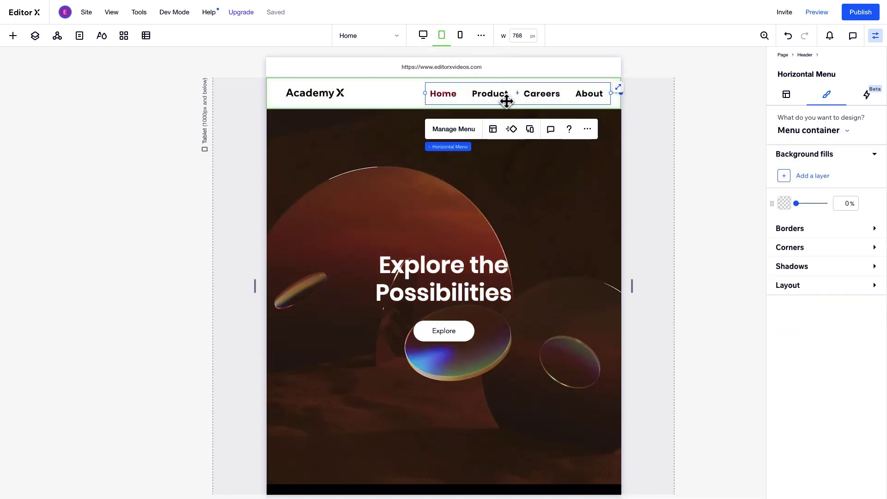
pyautogui.click(460, 132)
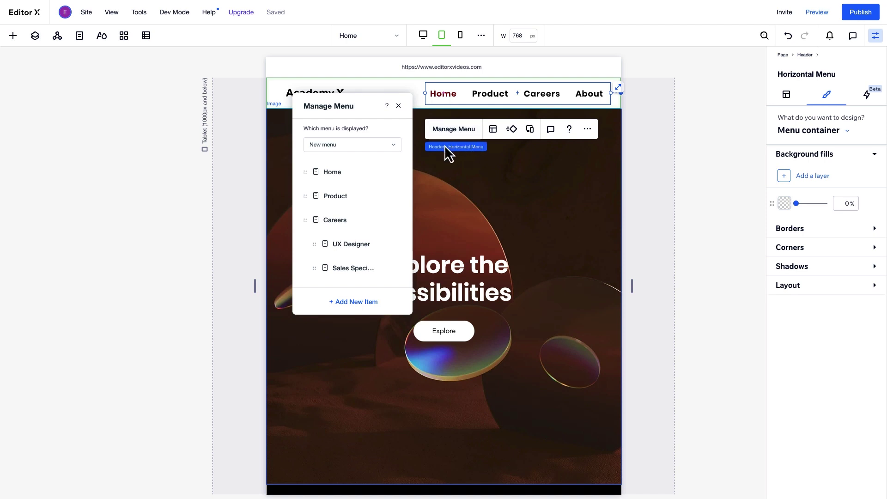
pyautogui.click(390, 196)
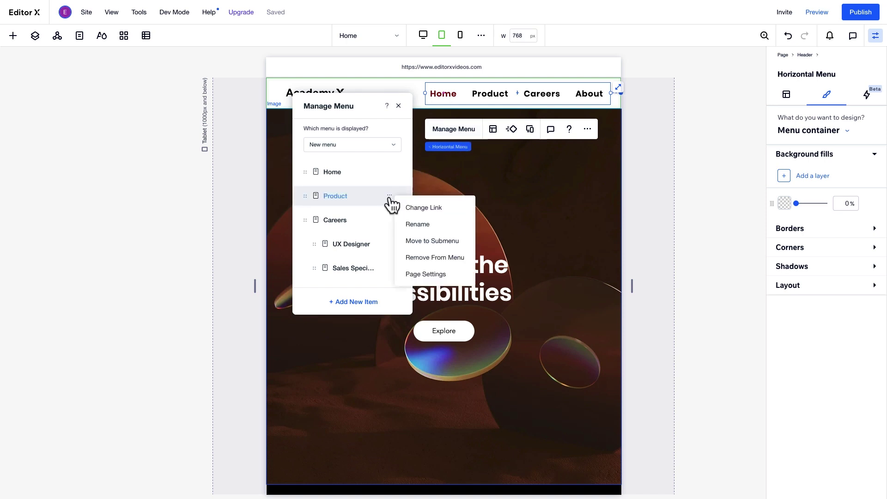
pyautogui.click(413, 257)
pyautogui.click(398, 106)
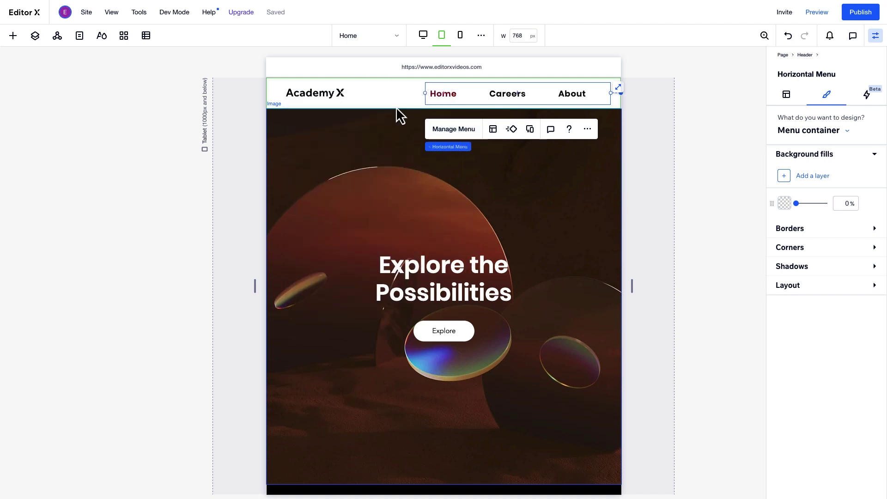
pyautogui.click(422, 39)
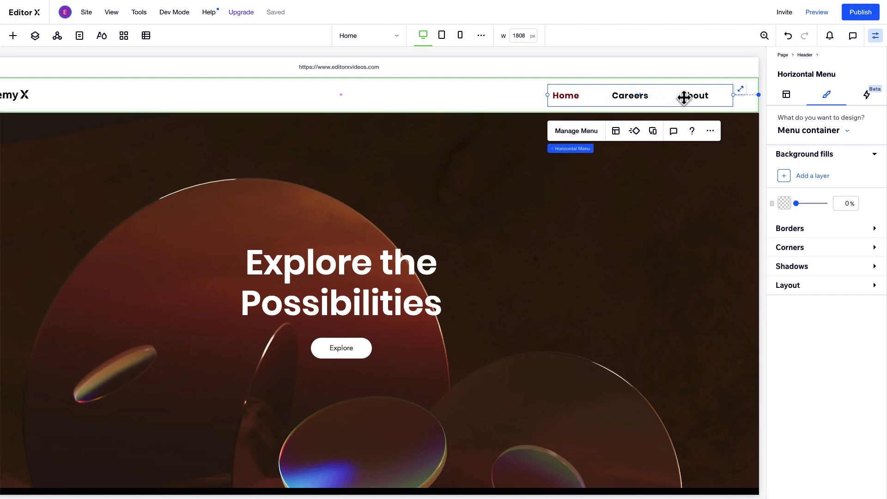
pyautogui.click(788, 36)
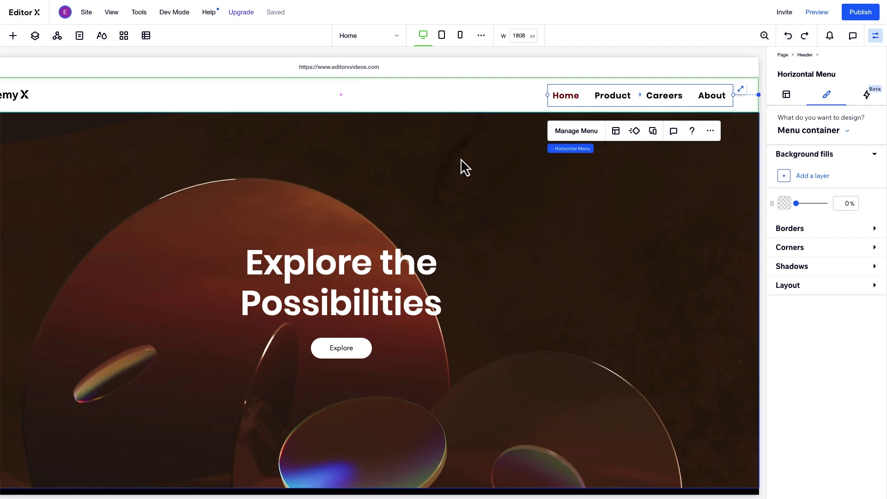
# Step: Rename the Menu layer to 'Desktop menu' and duplicate it as 'Tablet menu'
pyautogui.click(36, 42)
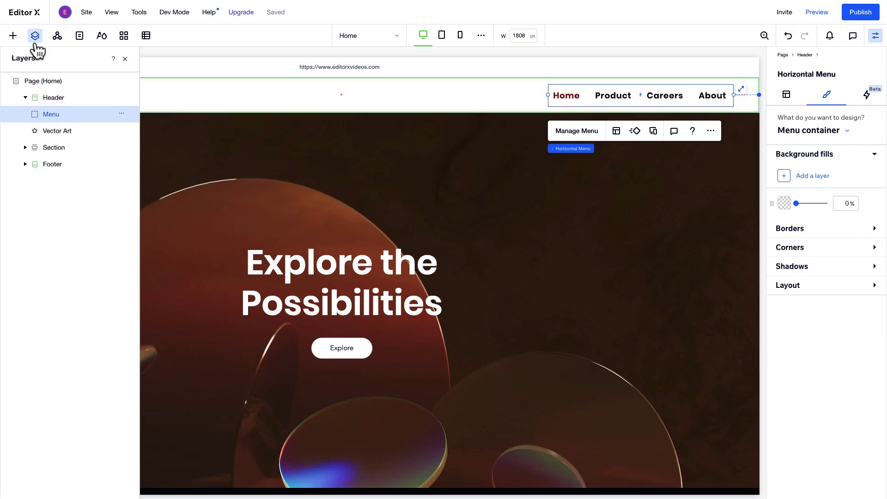
pyautogui.click(121, 115)
pyautogui.click(160, 238)
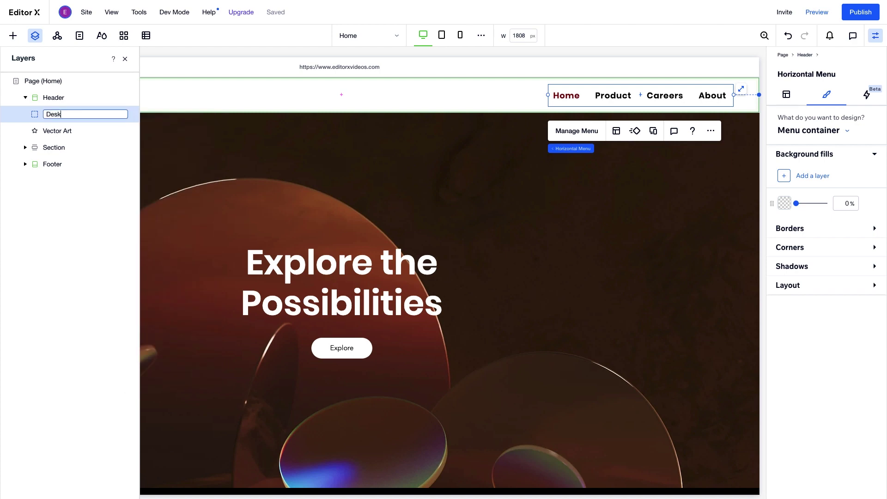
pyautogui.press('Return')
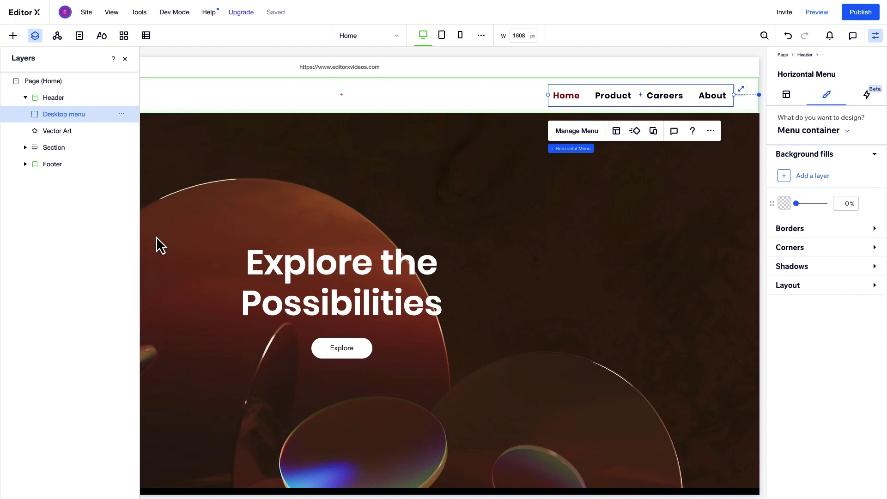
pyautogui.click(122, 114)
pyautogui.click(144, 211)
pyautogui.click(122, 114)
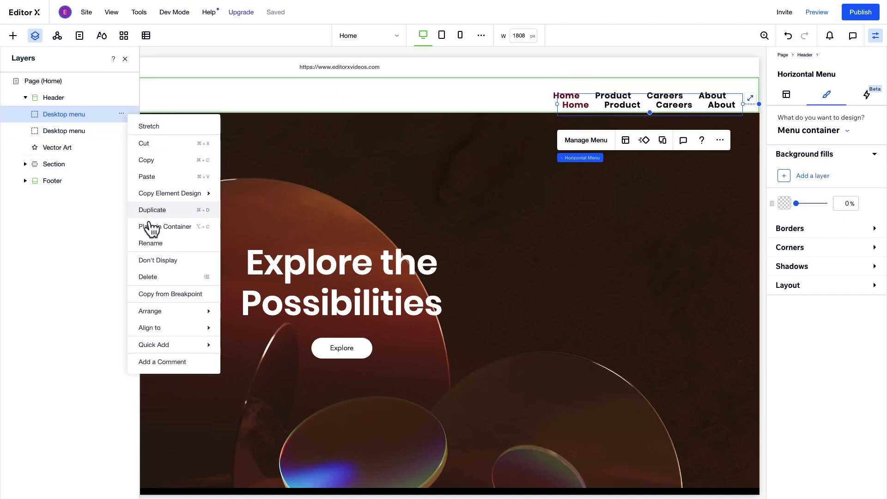
pyautogui.click(151, 243)
pyautogui.write('Tablet menu')
pyautogui.press('Return')
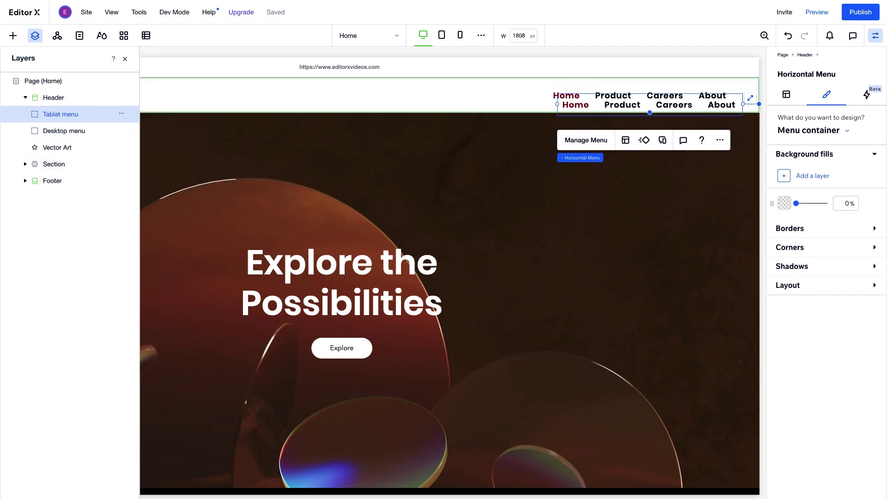
# Step: Hide the Tablet menu on desktop and the Desktop menu on the tablet breakpoint
pyautogui.click(122, 114)
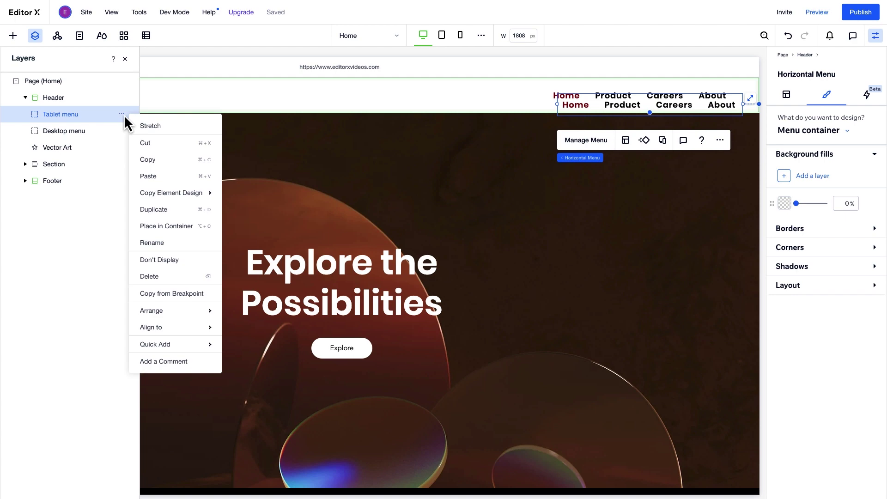
pyautogui.click(158, 261)
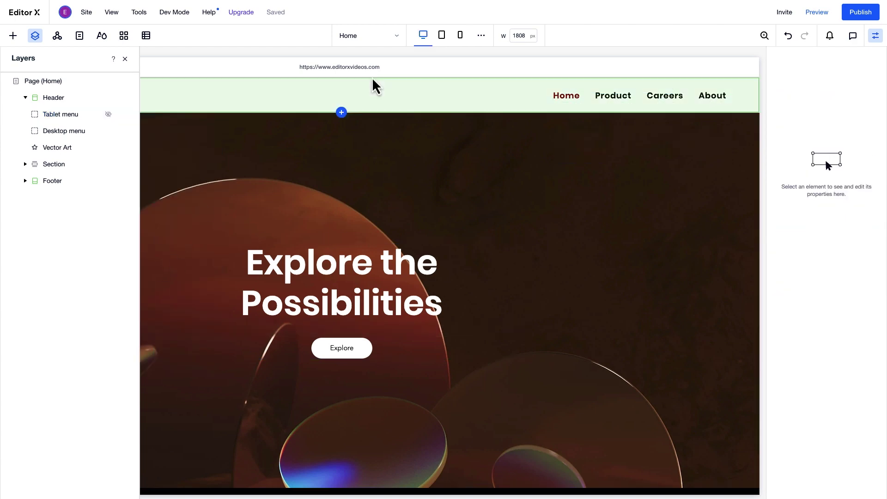
pyautogui.click(441, 35)
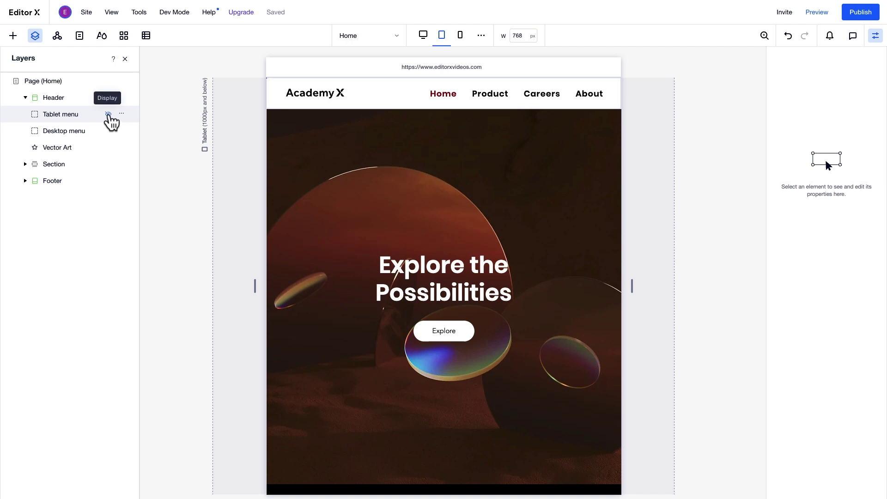
pyautogui.click(123, 131)
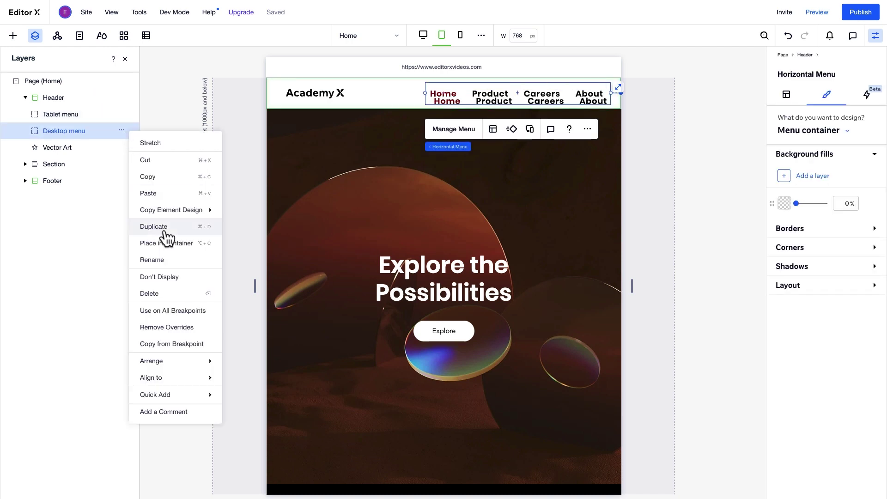
pyautogui.click(167, 277)
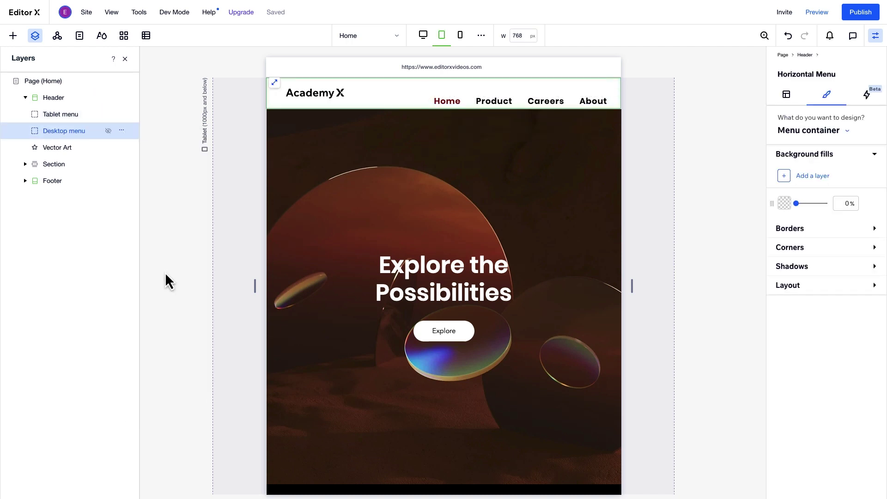
# Step: Move the tablet menu slightly up within the header
pyautogui.click(454, 103)
pyautogui.click(458, 97)
pyautogui.moveTo(459, 97); pyautogui.dragTo(459, 94)
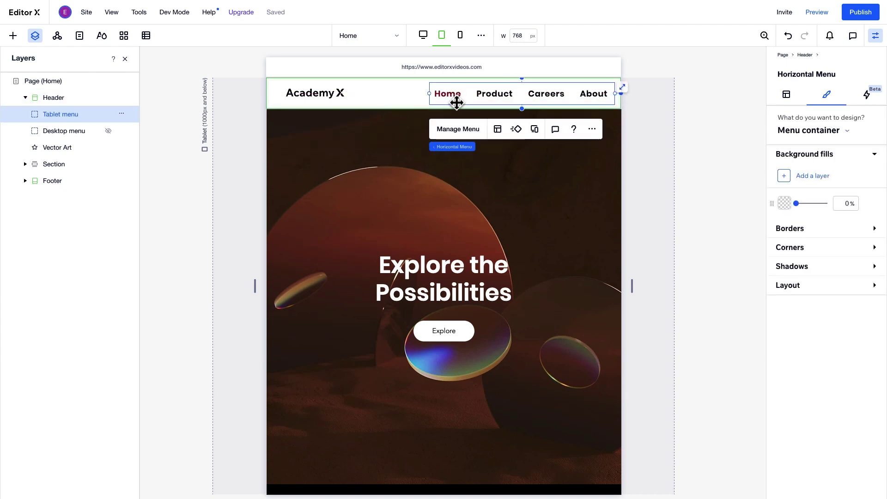
# Step: Create a new site menu named 'Tablet menu' for the tablet menu element
pyautogui.click(452, 132)
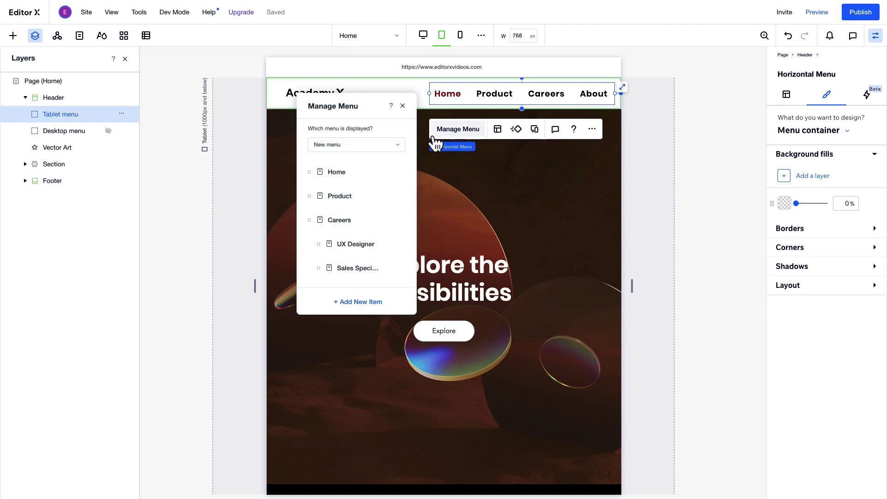
pyautogui.click(385, 147)
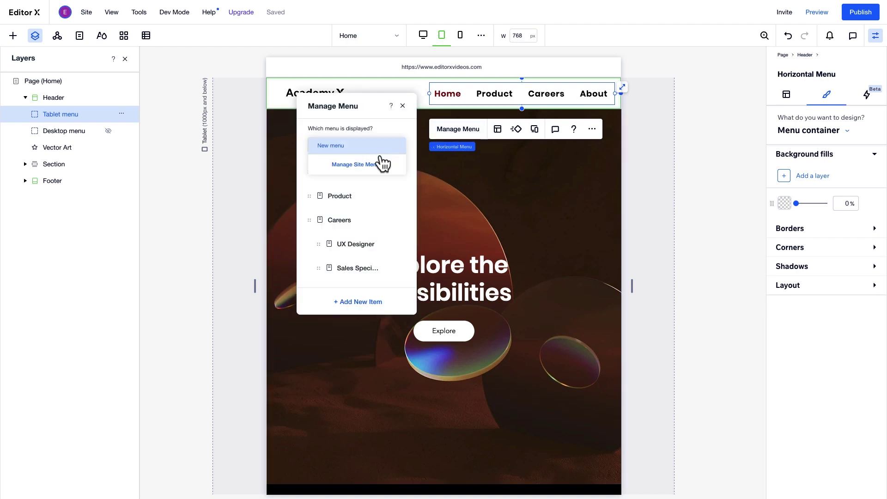
pyautogui.click(377, 165)
pyautogui.click(437, 320)
pyautogui.write('Tablet menu')
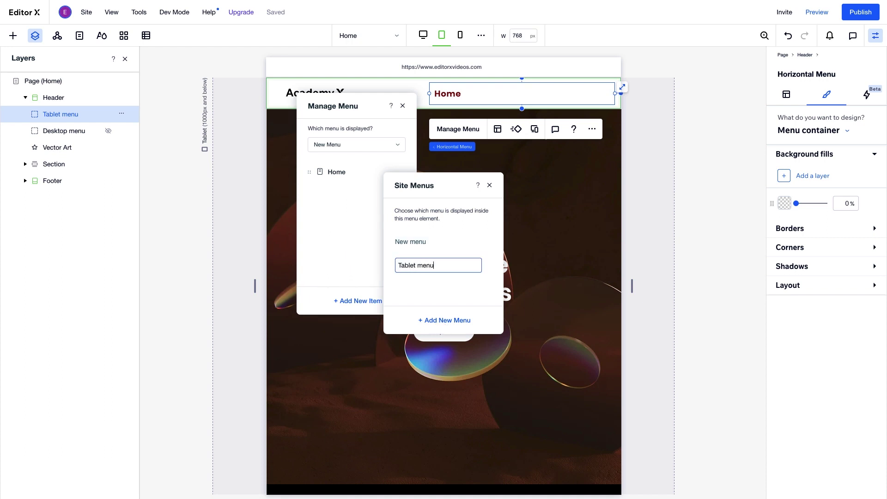
pyautogui.press('Return')
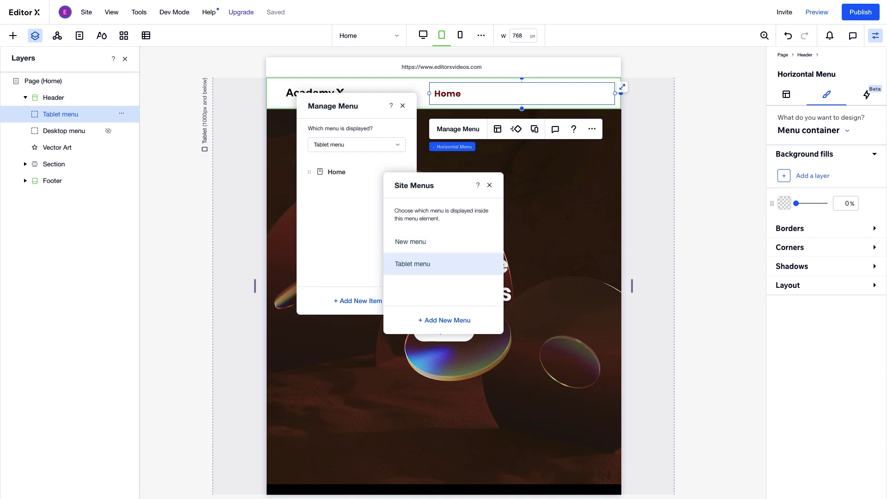
pyautogui.click(489, 185)
# Step: Add the Product, Careers, UX Designer and C++ Developer site pages to the Tablet menu
pyautogui.click(376, 301)
pyautogui.click(396, 311)
pyautogui.click(416, 219)
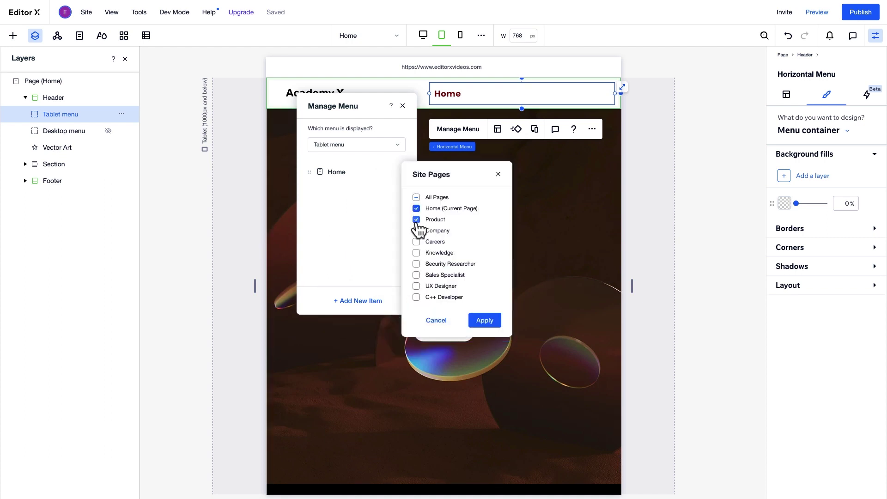
pyautogui.click(416, 241)
pyautogui.click(417, 286)
pyautogui.click(416, 297)
pyautogui.click(483, 320)
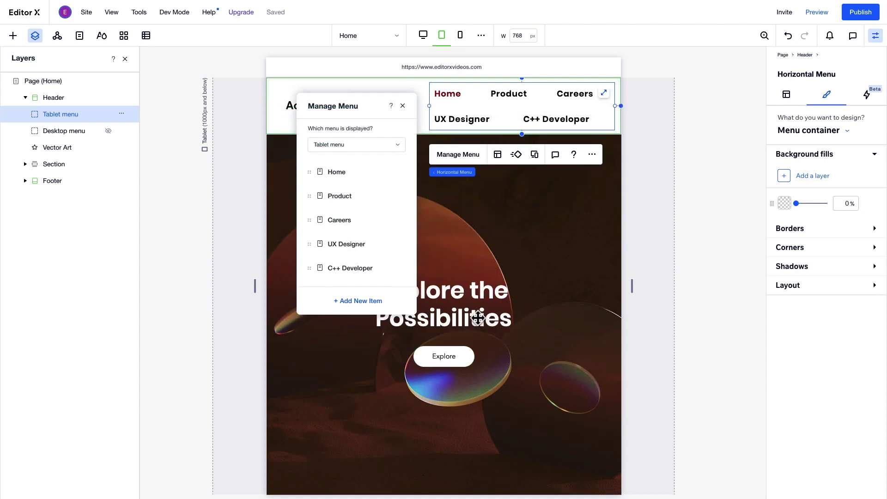
# Step: Nest UX Designer and C++ Developer as submenu items under Careers
pyautogui.click(394, 245)
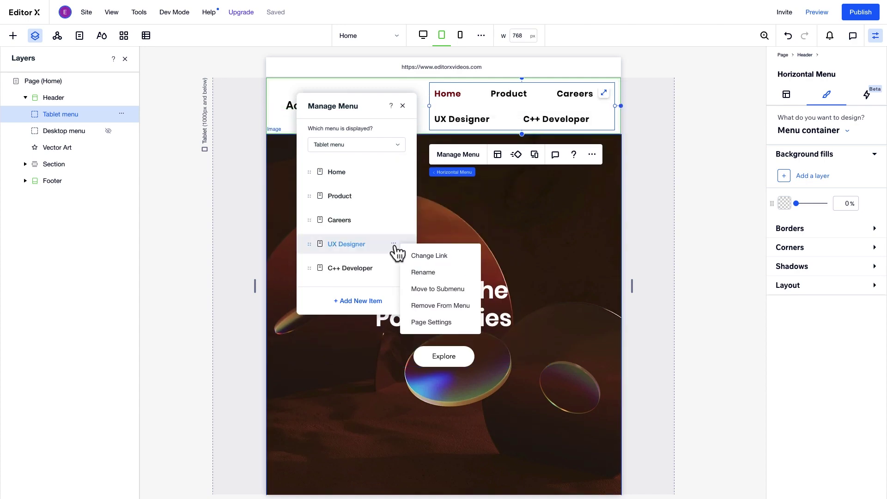
pyautogui.click(418, 289)
pyautogui.click(394, 269)
pyautogui.click(418, 313)
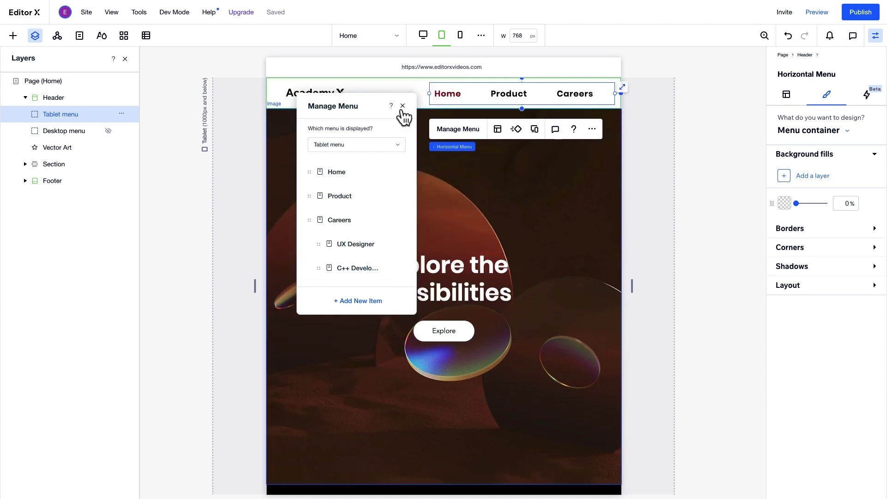
pyautogui.click(402, 106)
# Step: On the mobile breakpoint, set the Tablet menu to Don't Display
pyautogui.click(423, 37)
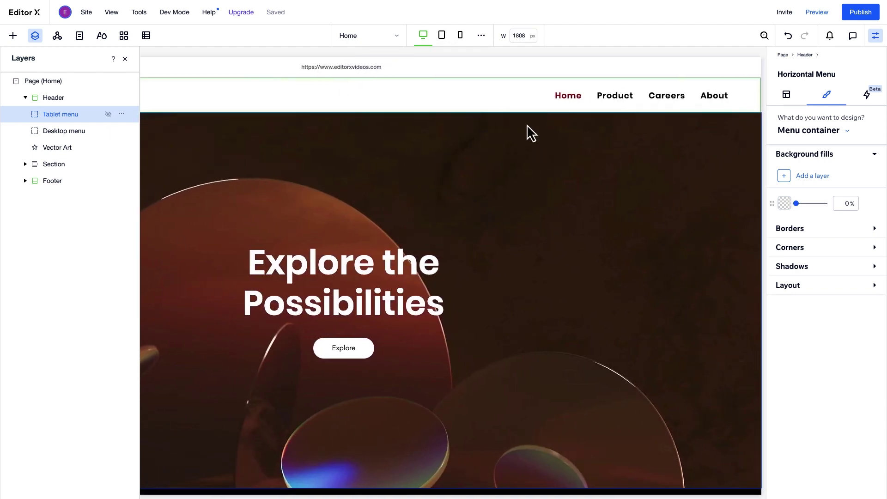
pyautogui.click(441, 37)
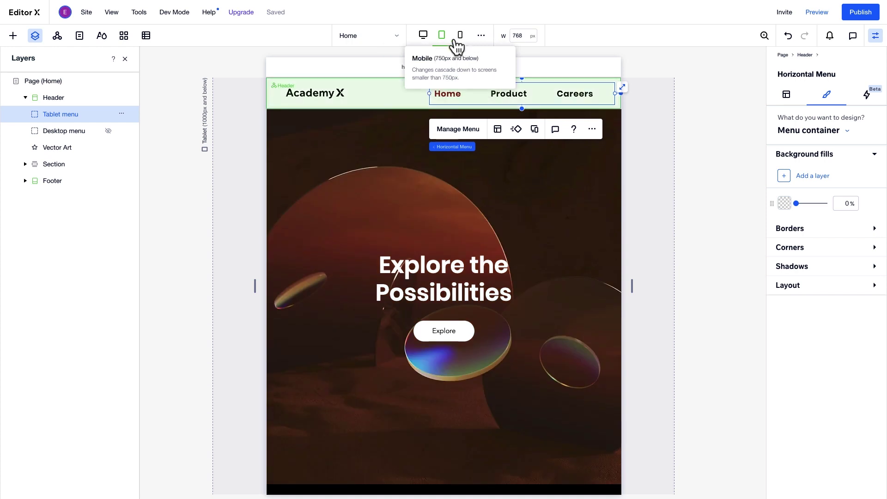
pyautogui.click(457, 41)
pyautogui.click(121, 114)
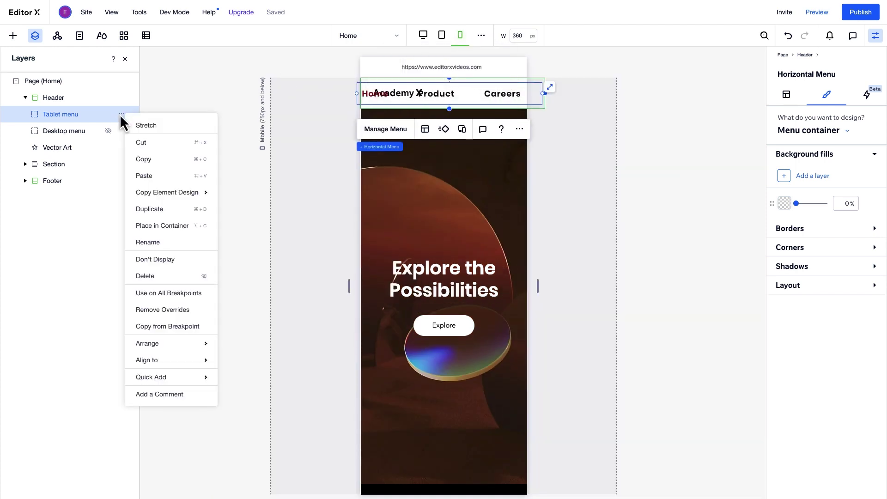
pyautogui.click(144, 259)
# Step: Drag a hamburger menu from Menu & Search into the mobile header
pyautogui.click(13, 36)
pyautogui.click(37, 178)
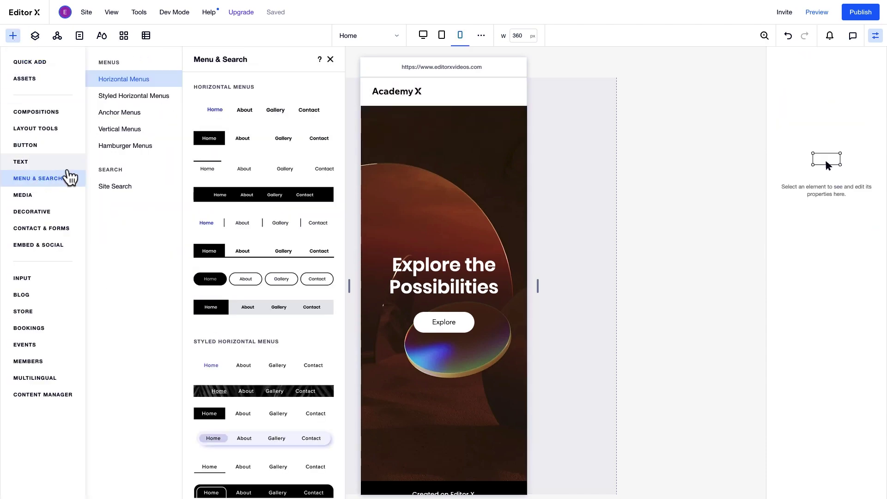
pyautogui.click(125, 146)
pyautogui.moveTo(282, 369); pyautogui.dragTo(509, 93)
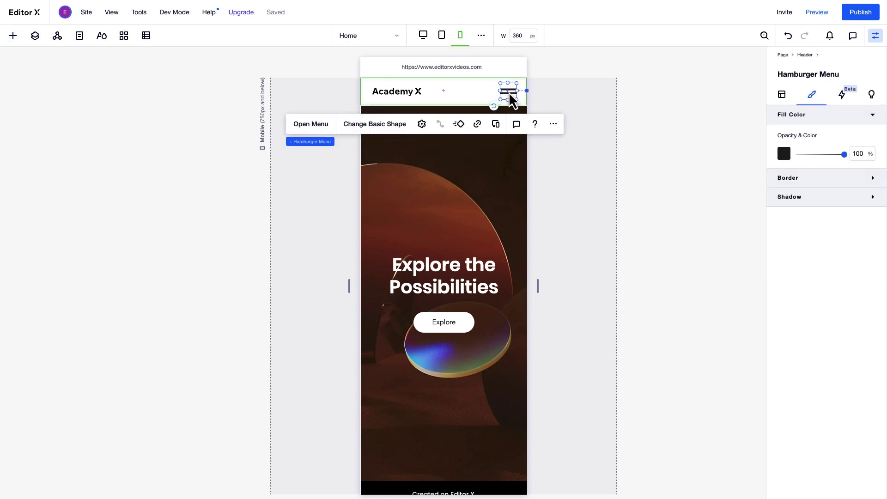
# Step: Keep the hamburger panel's vertical menu showing 'New menu', then return to the desktop layout
pyautogui.click(323, 130)
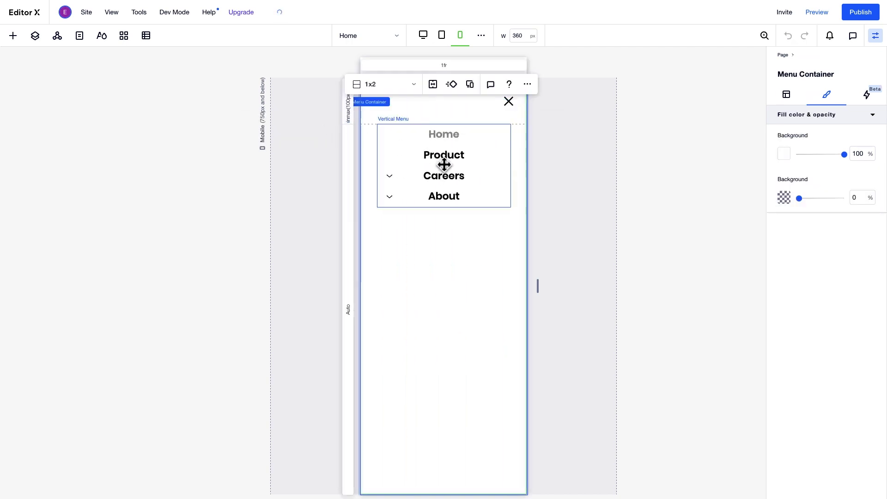
pyautogui.click(444, 164)
pyautogui.click(414, 104)
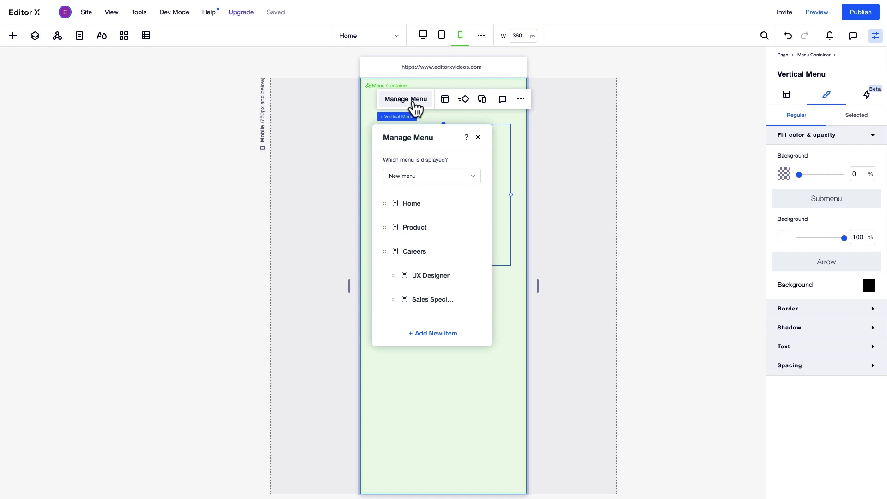
pyautogui.click(412, 180)
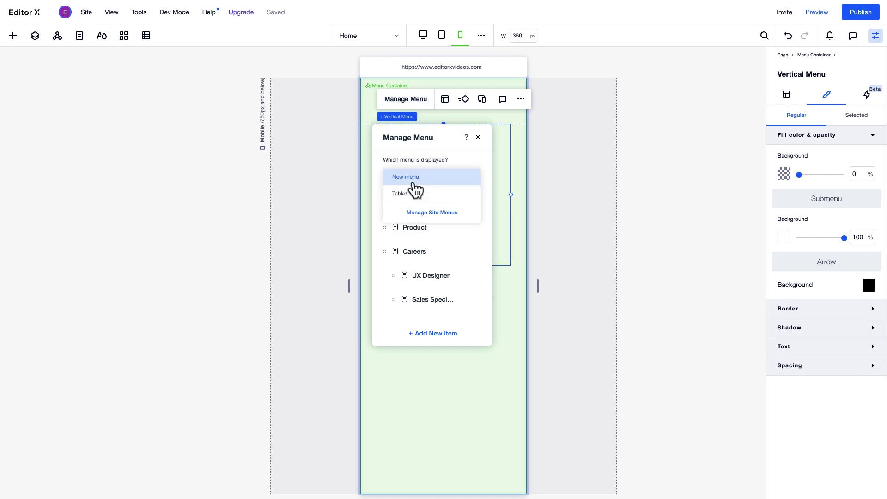
pyautogui.click(416, 178)
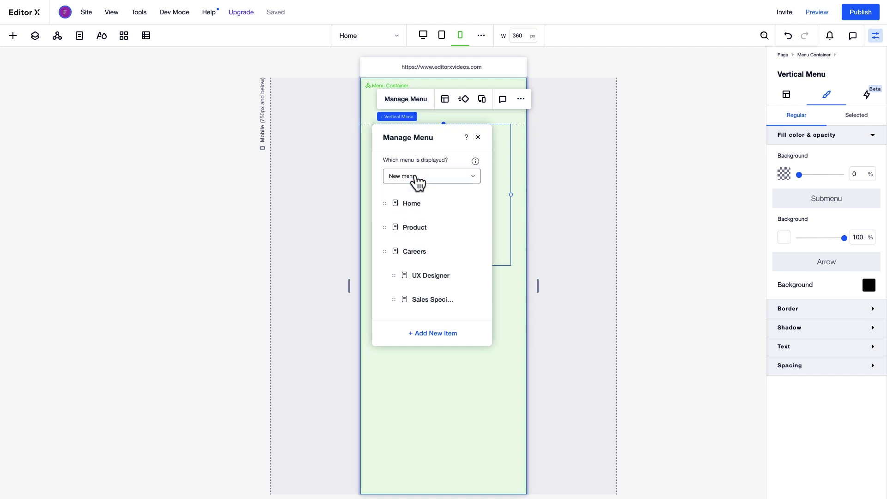
pyautogui.click(477, 137)
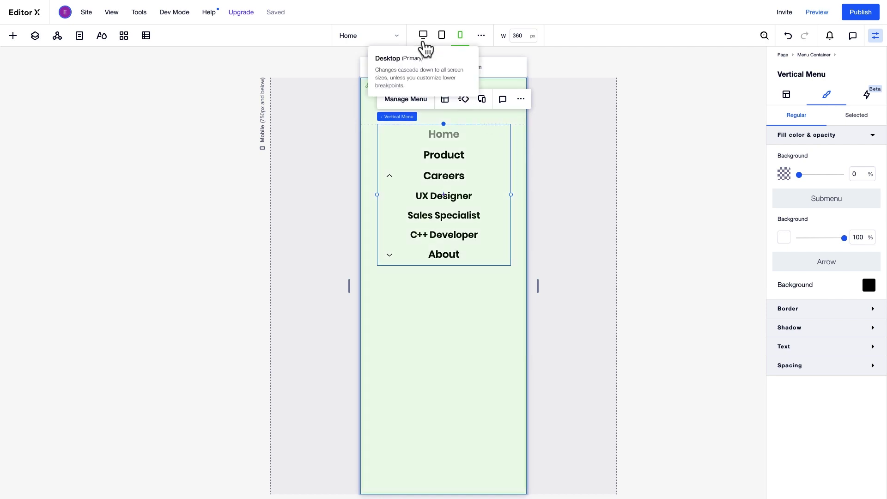
pyautogui.click(423, 41)
# Step: Preview the site narrowing from desktop to 320 px mobile, then open the hamburger menu
pyautogui.click(817, 12)
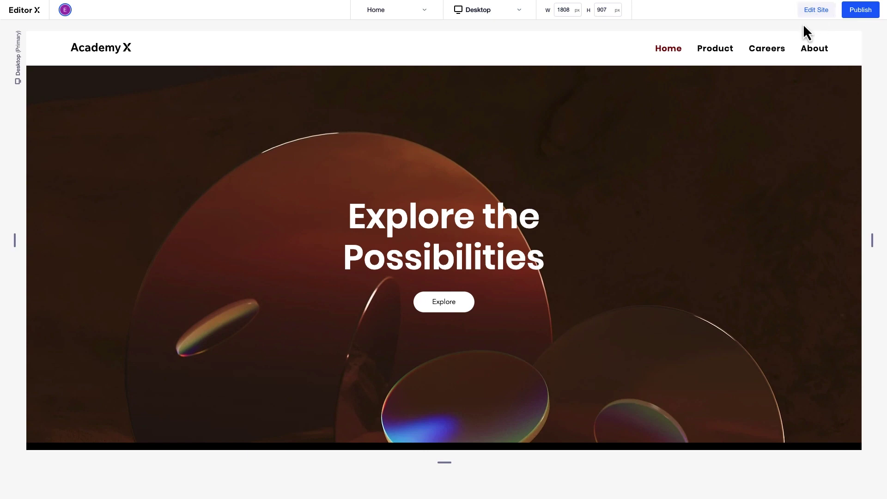
pyautogui.moveTo(804, 52)
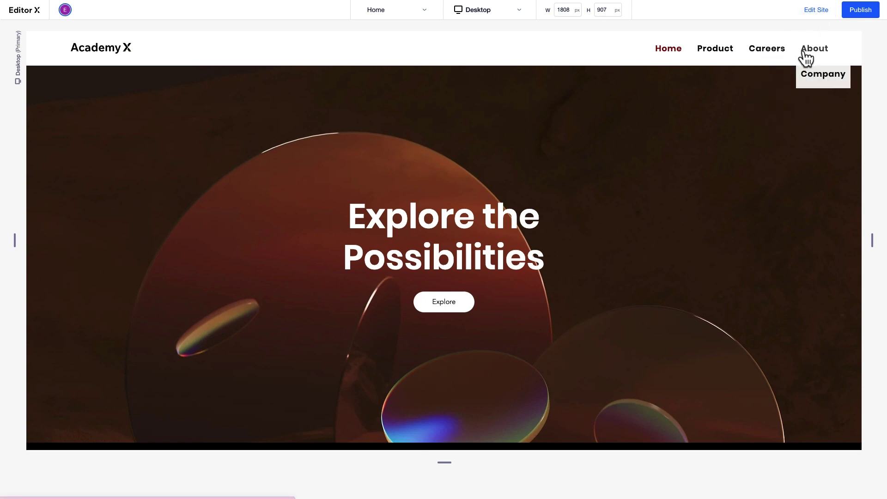
pyautogui.moveTo(872, 243); pyautogui.dragTo(526, 250)
pyautogui.moveTo(573, 57)
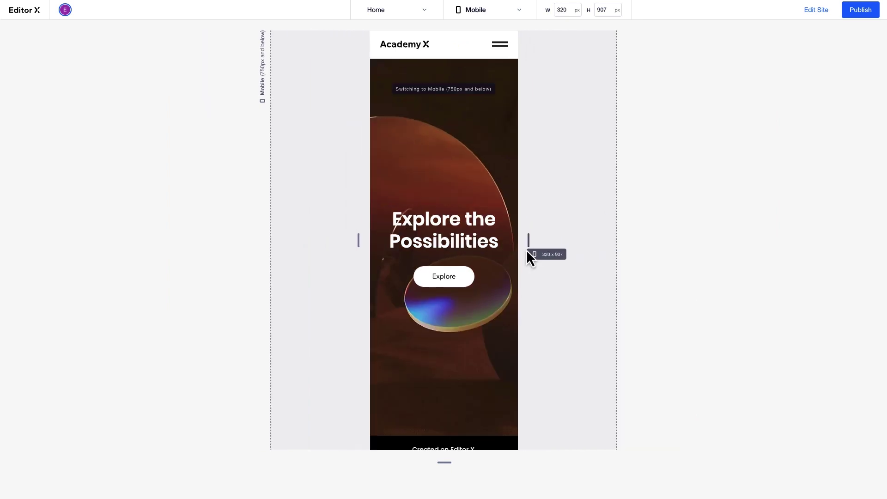
pyautogui.click(499, 44)
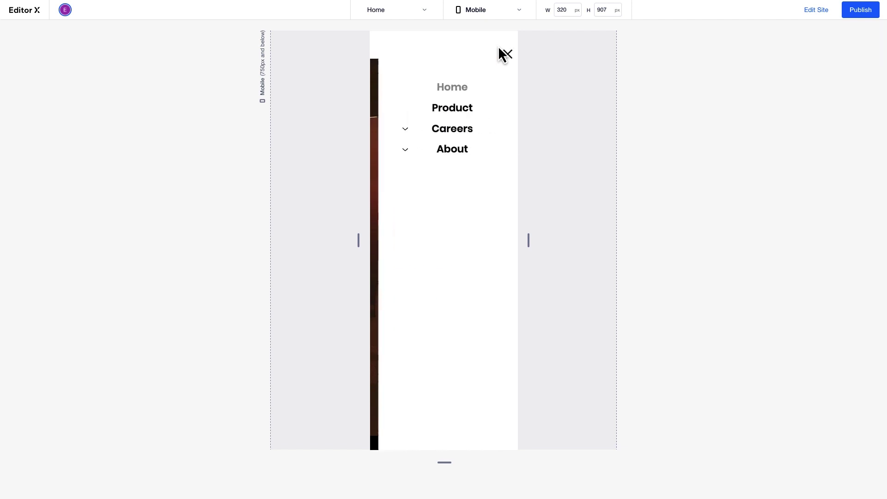